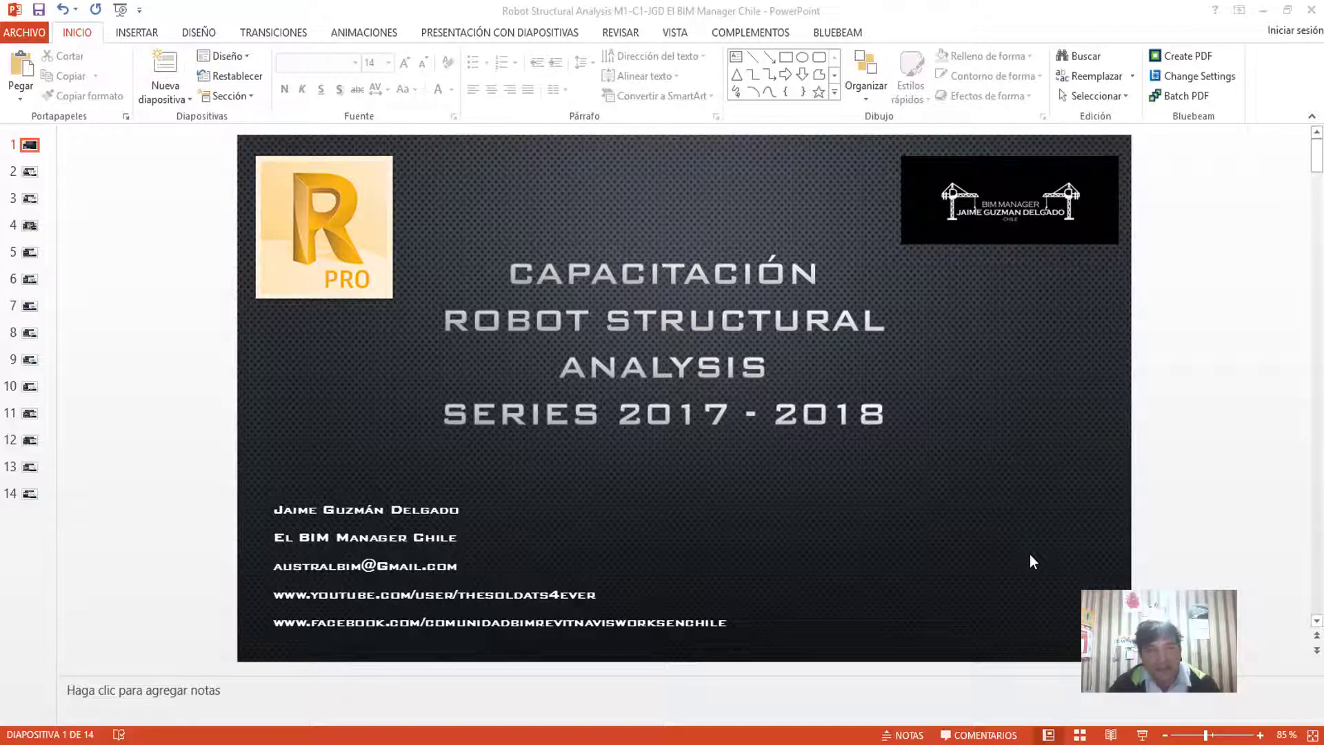
Advance the Robot Structural Analysis deck from the title slide to slide 2
scroll(1030, 553, down, 1)
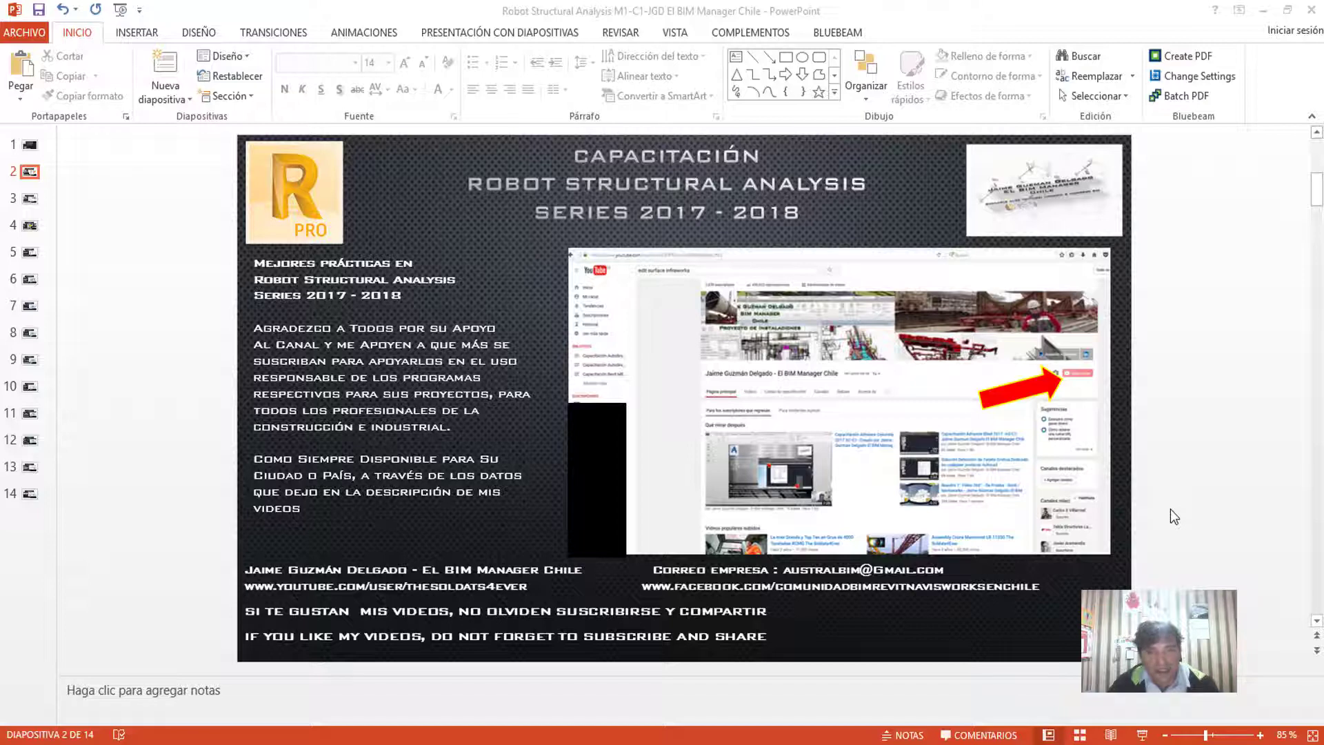
Advance the training deck to slide 3
scroll(1170, 510, down, 1)
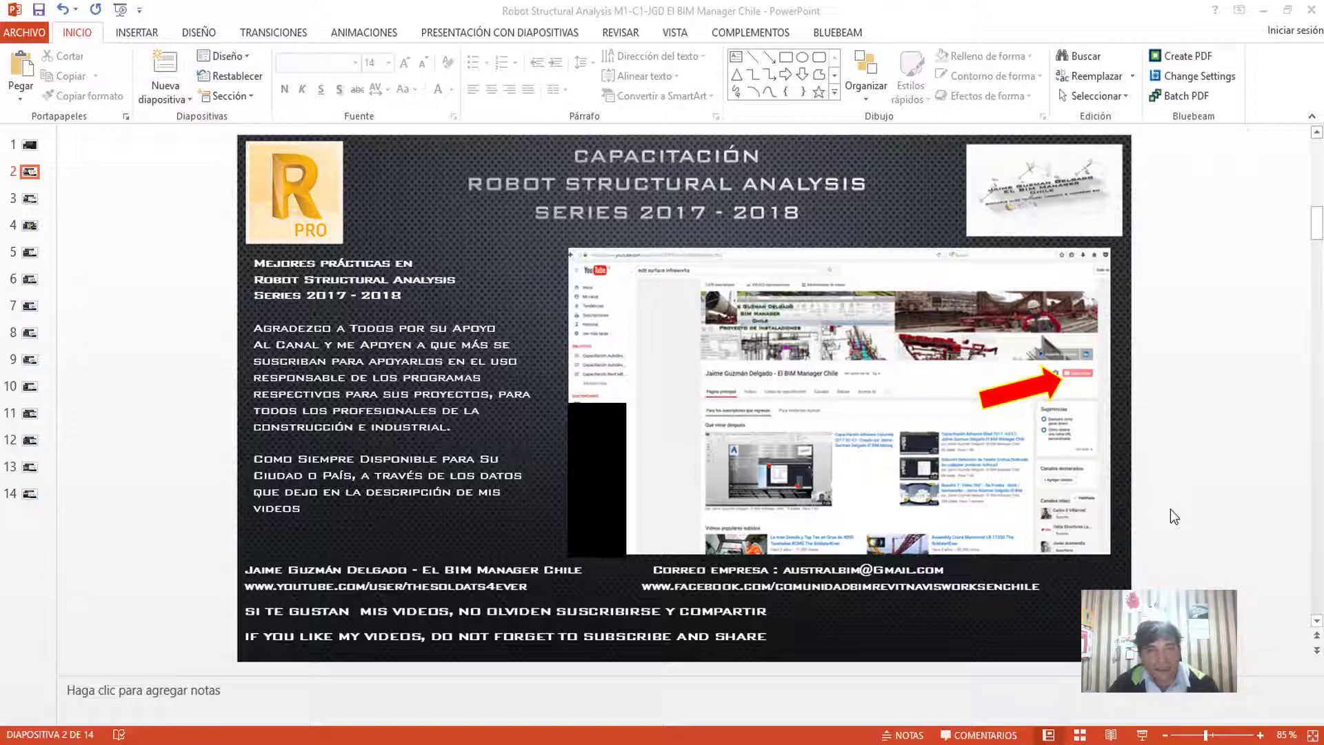
scroll(1171, 510, down, 1)
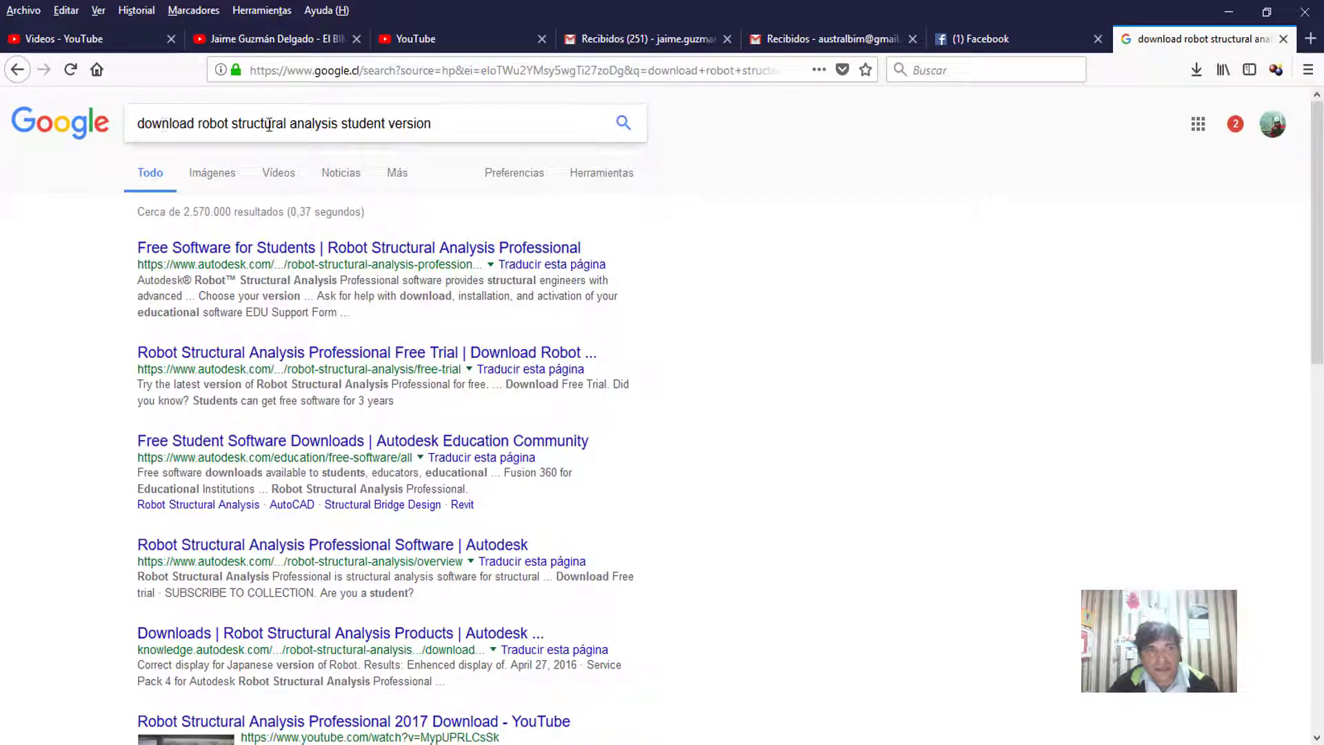
Open the first Google result, Autodesk Free Software for Students, in a new tab
click(200, 124)
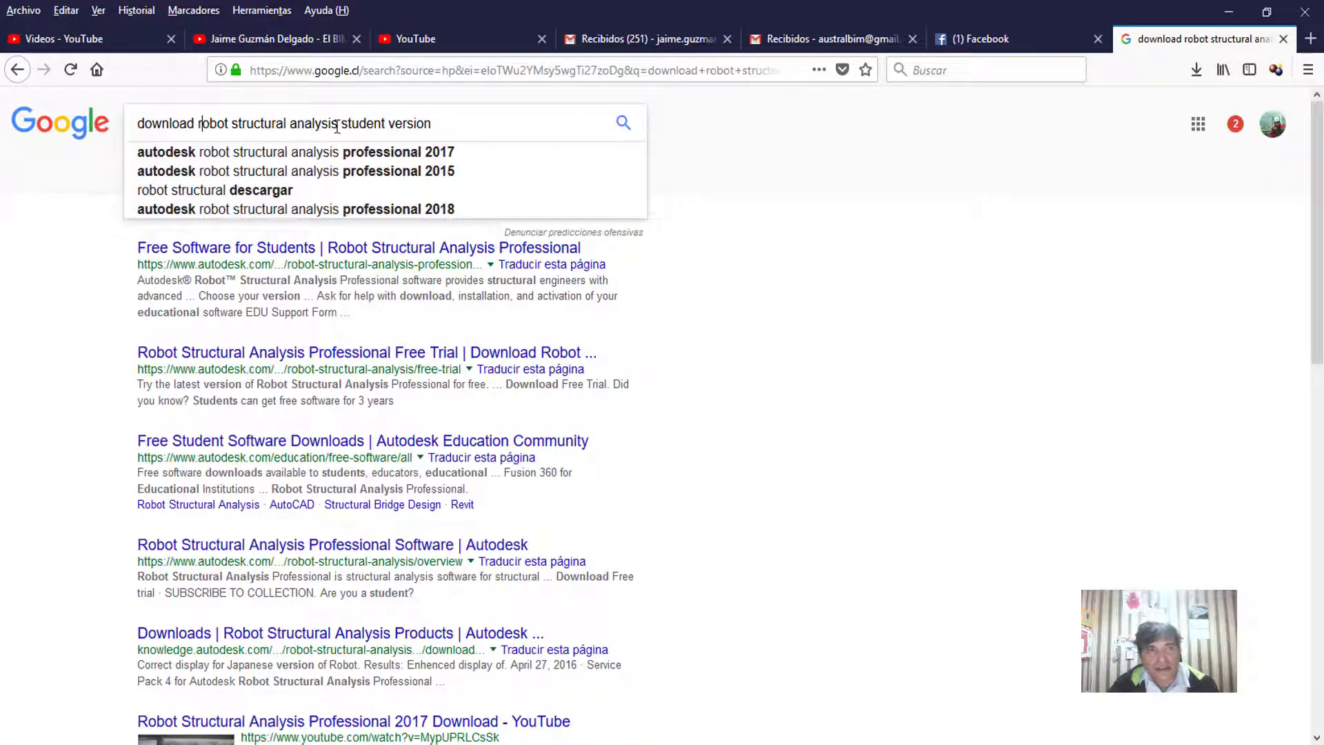
click(69, 238)
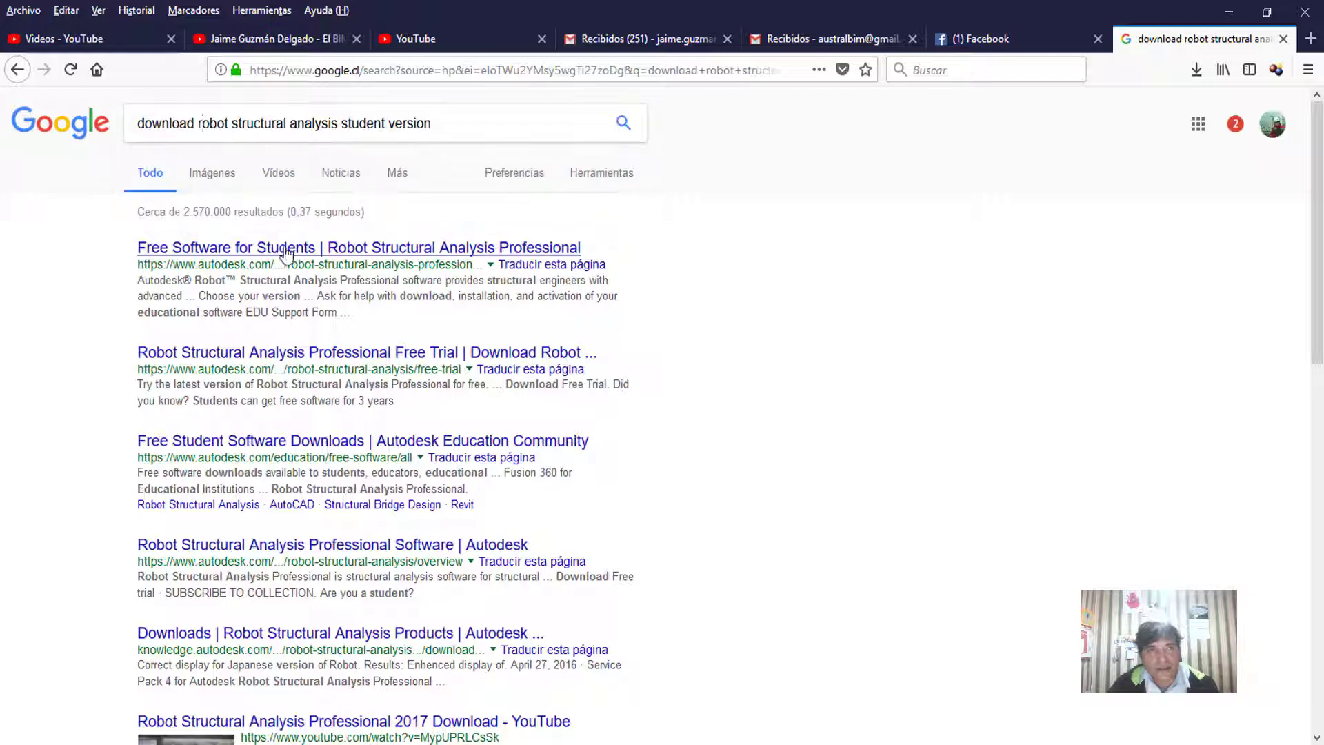
right_click(389, 248)
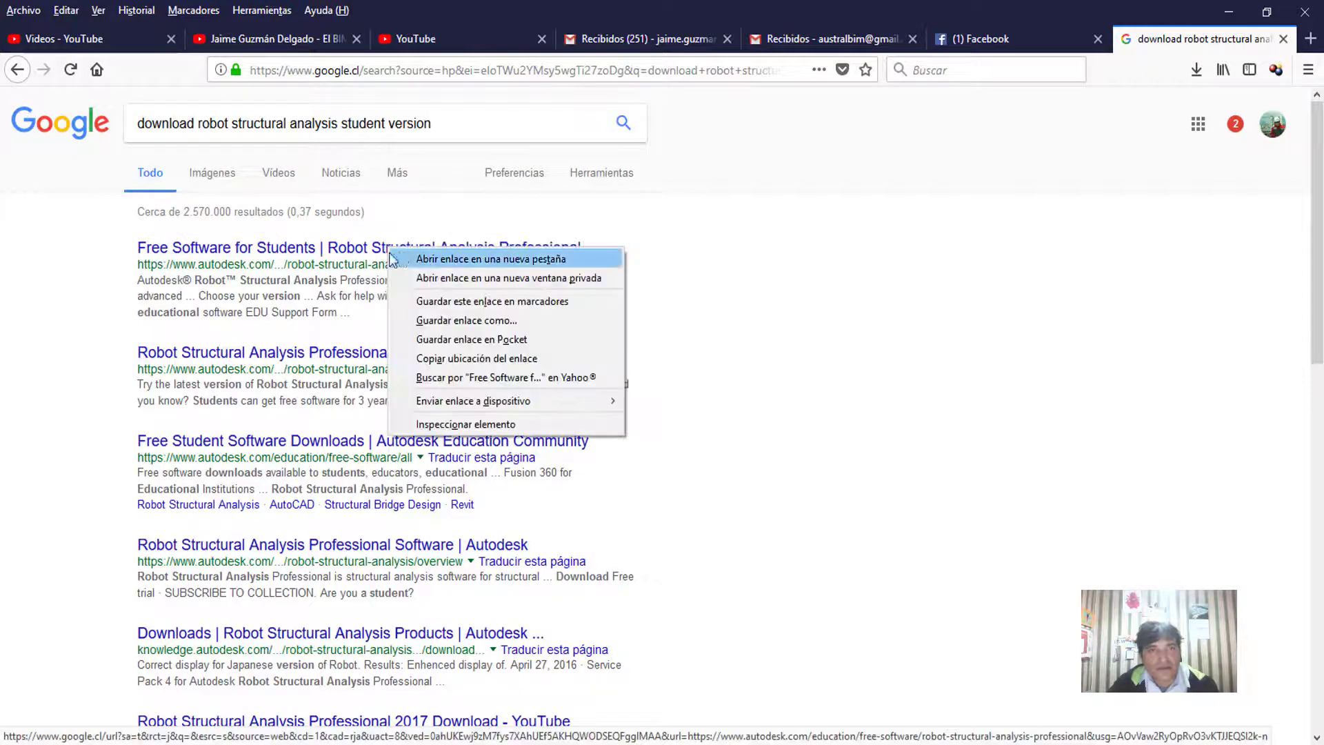
click(339, 263)
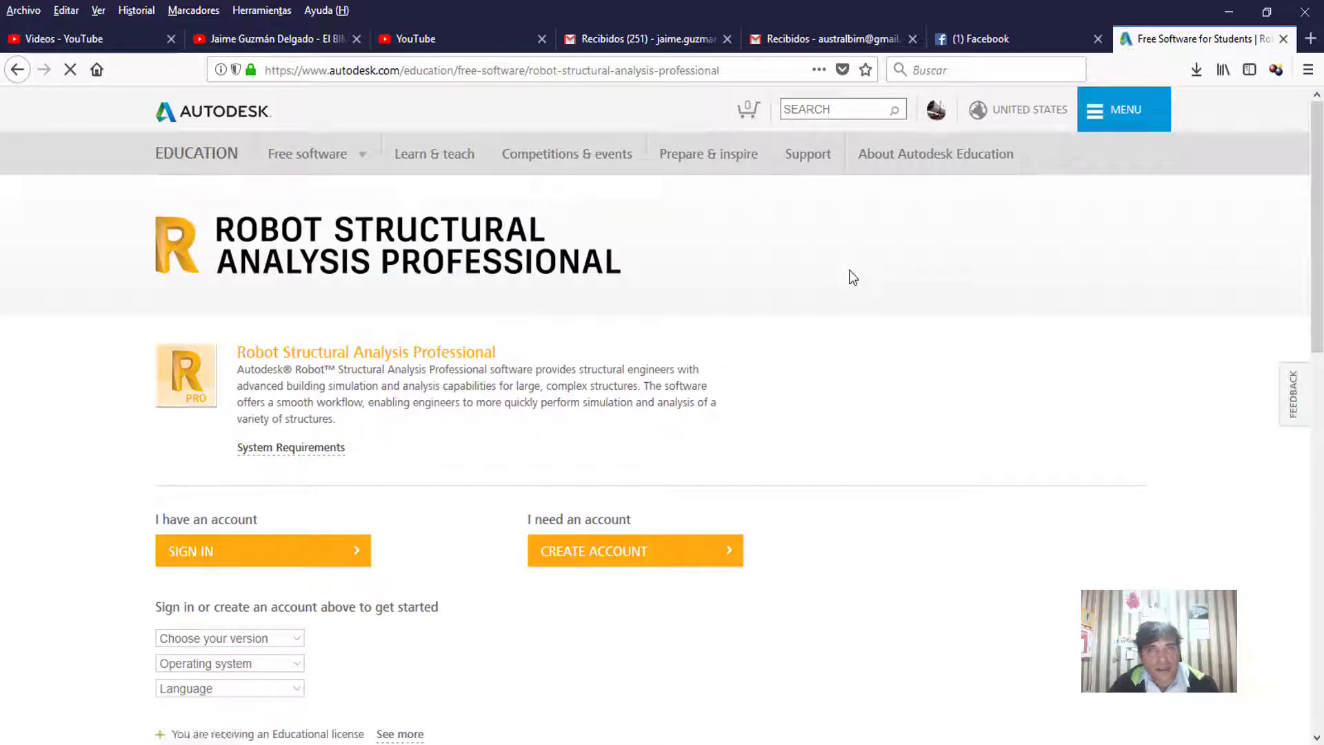
Start creating an education account and browse the country list without choosing one
scroll(260, 534, down, 1)
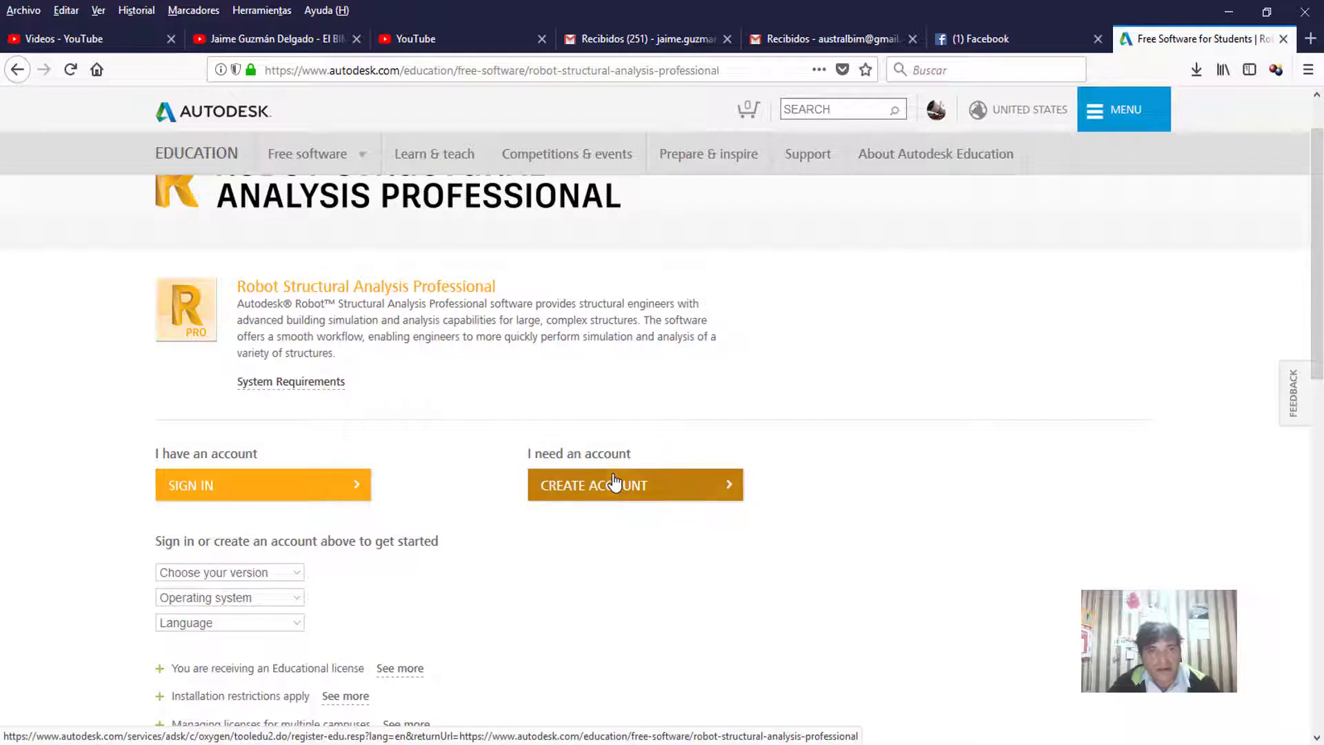
scroll(612, 483, up, 1)
click(642, 564)
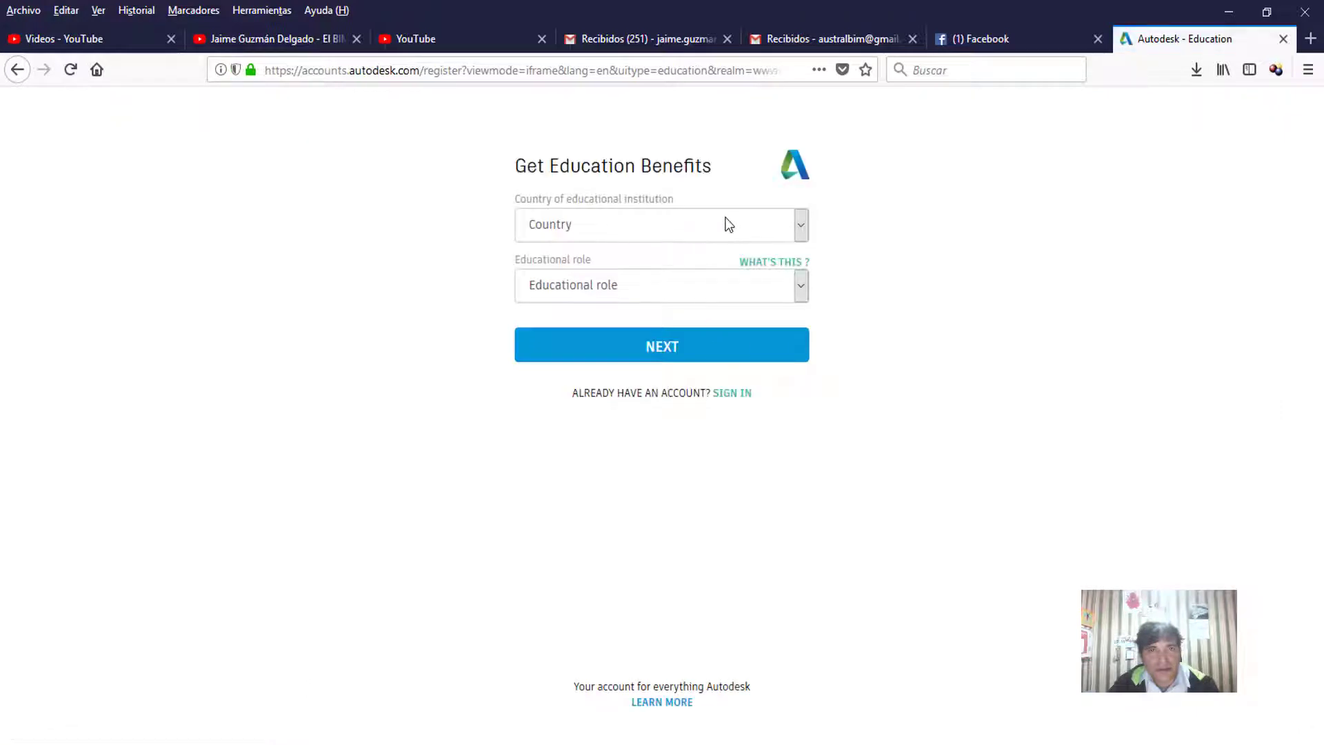
click(690, 226)
scroll(656, 483, down, 4)
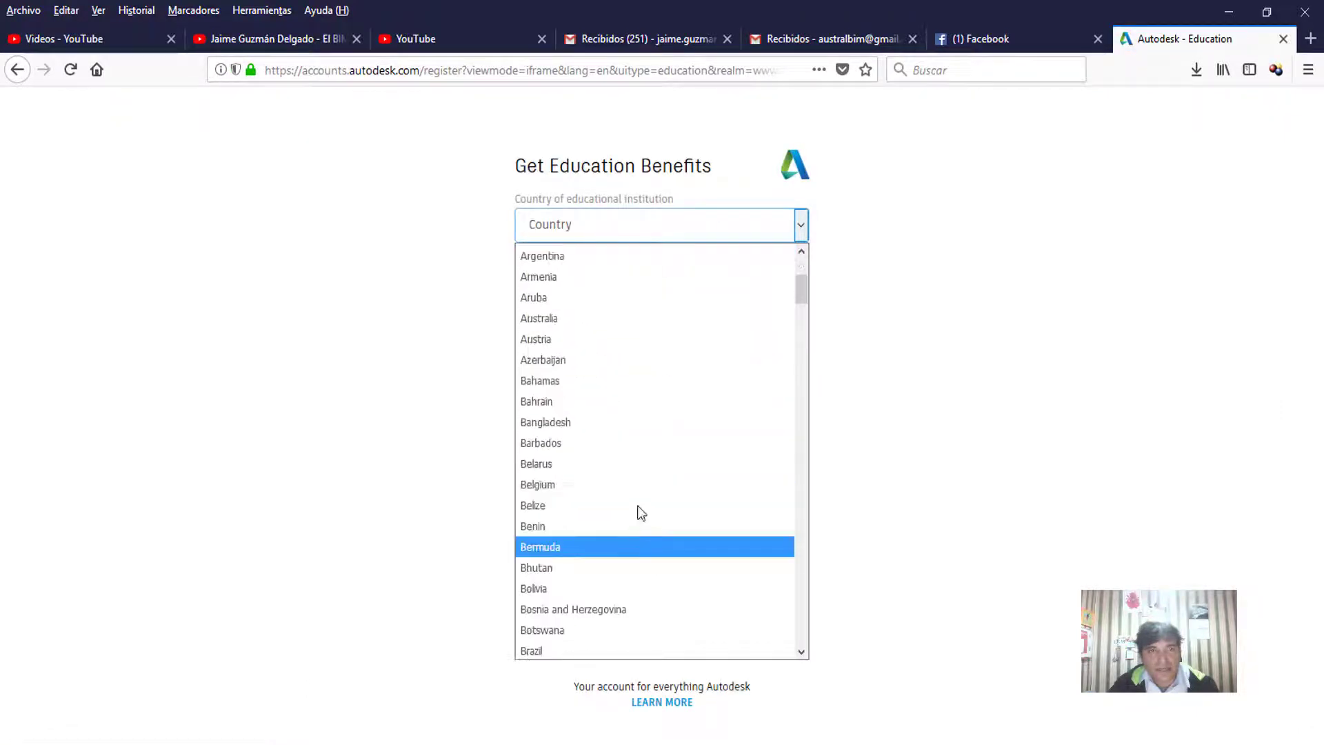
scroll(636, 515, up, 4)
click(195, 169)
Return to the reloaded Robot Structural Analysis product page and choose Sign In
click(16, 70)
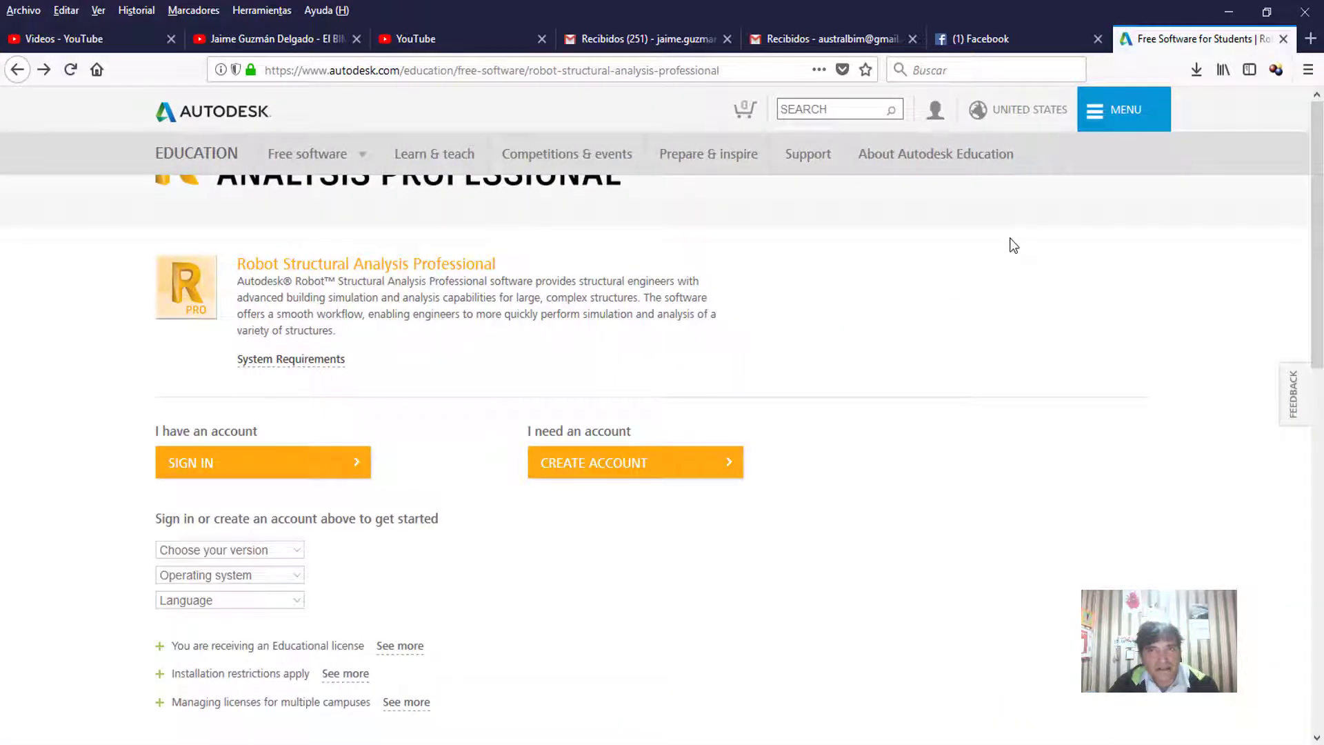
click(940, 114)
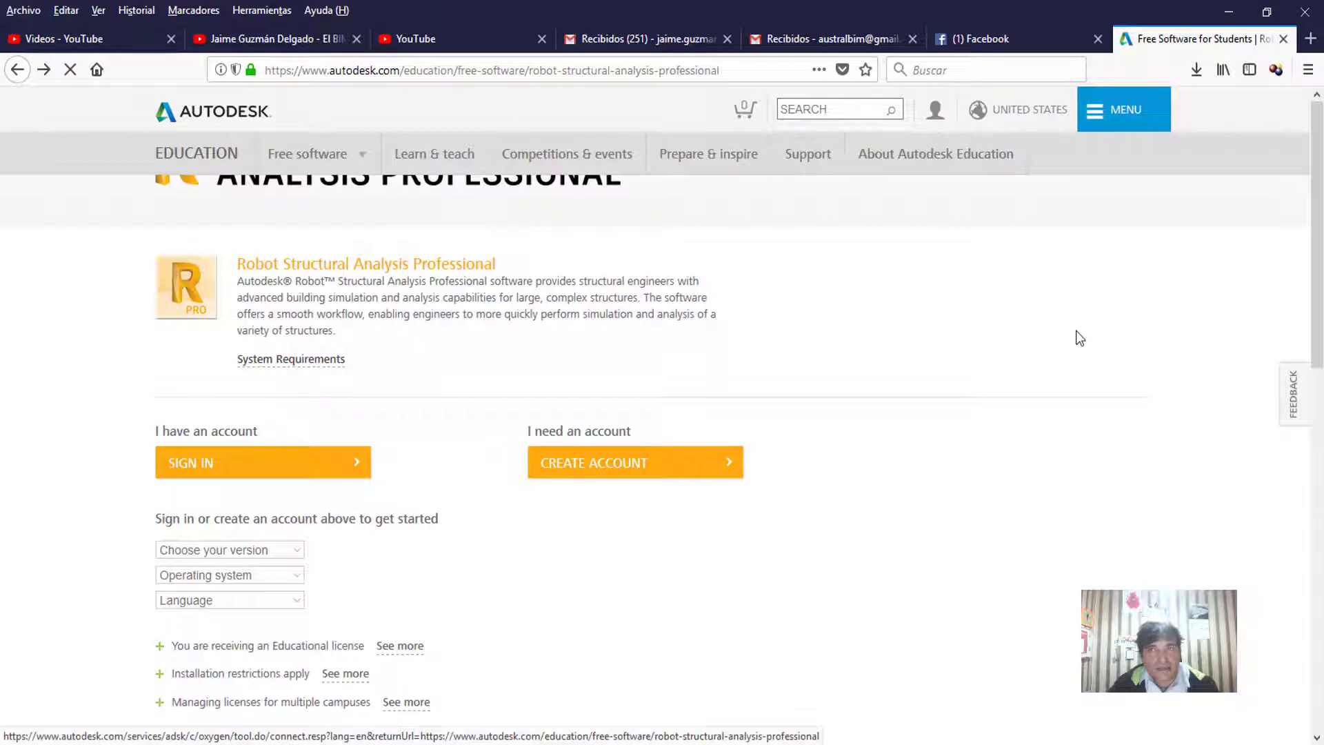
scroll(417, 514, down, 2)
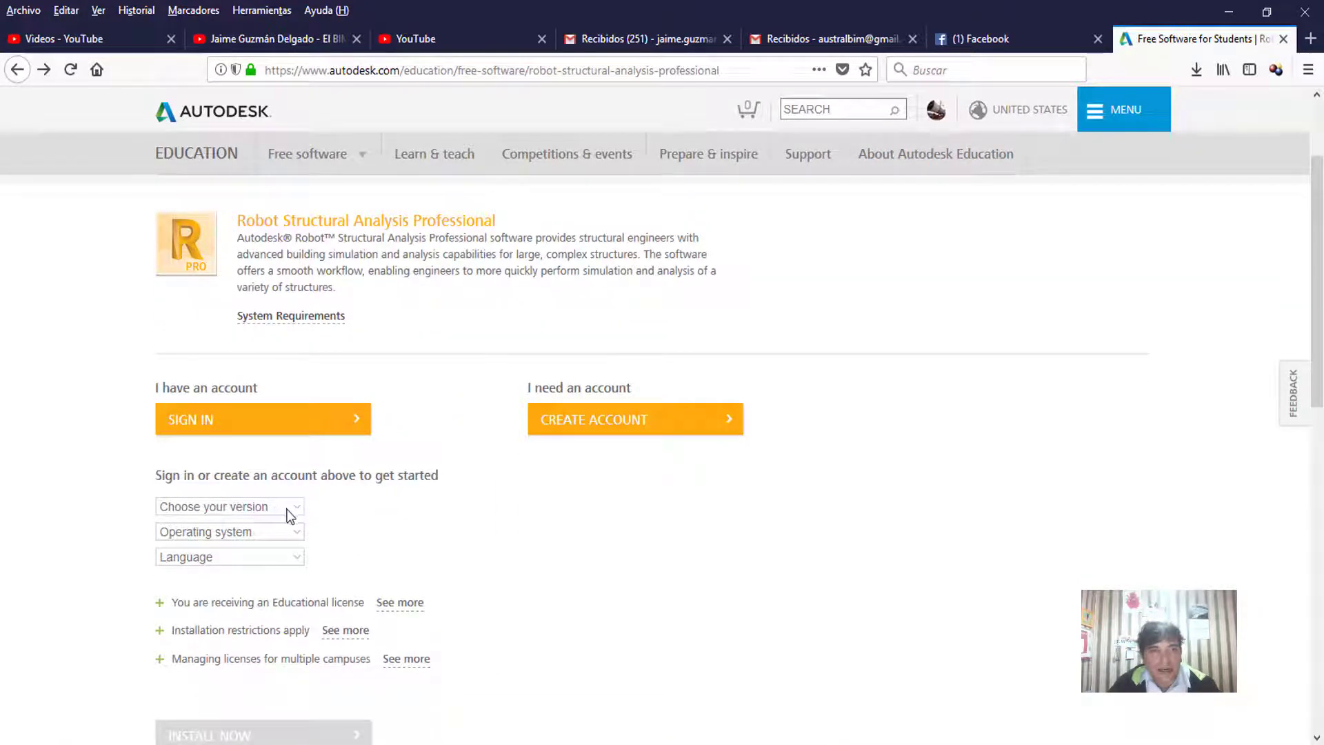
click(227, 422)
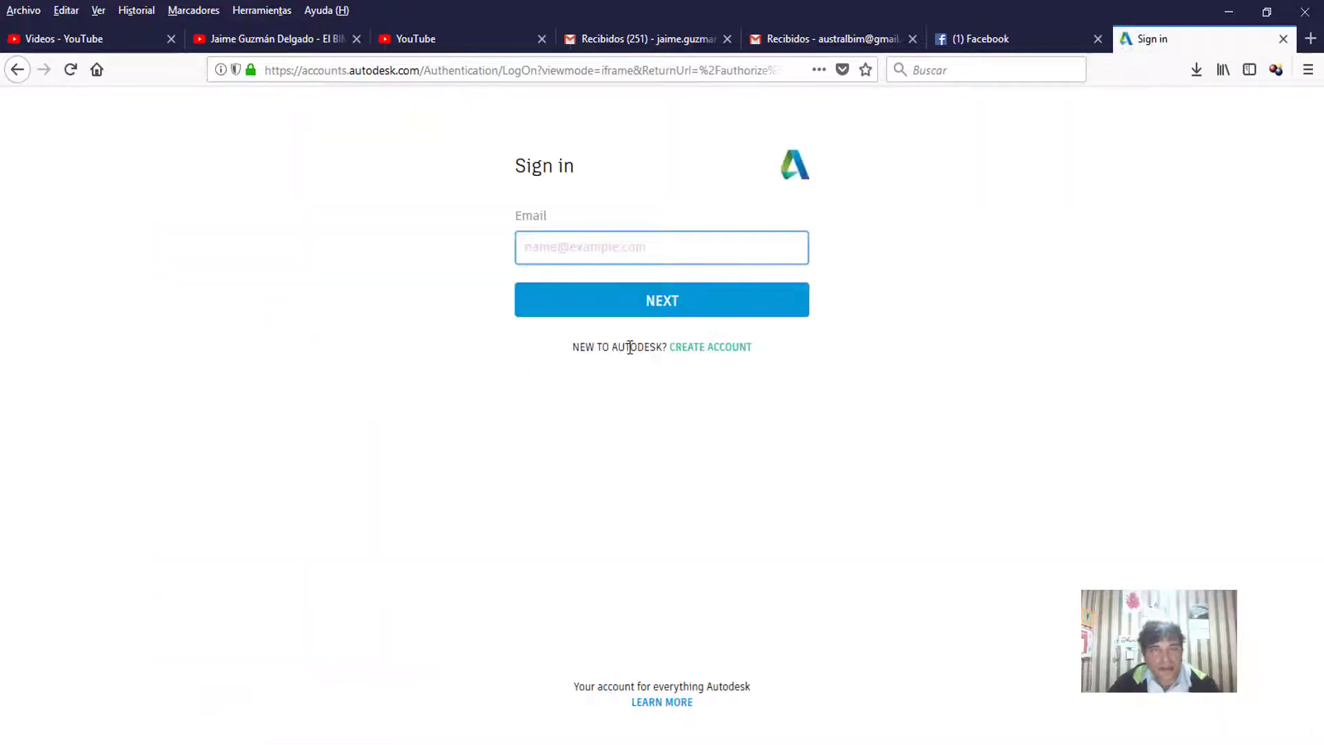
Enter the account e-mail address, correcting typos, and continue to the password step
text(jaim)
key(BackSpace)
key(BackSpace)
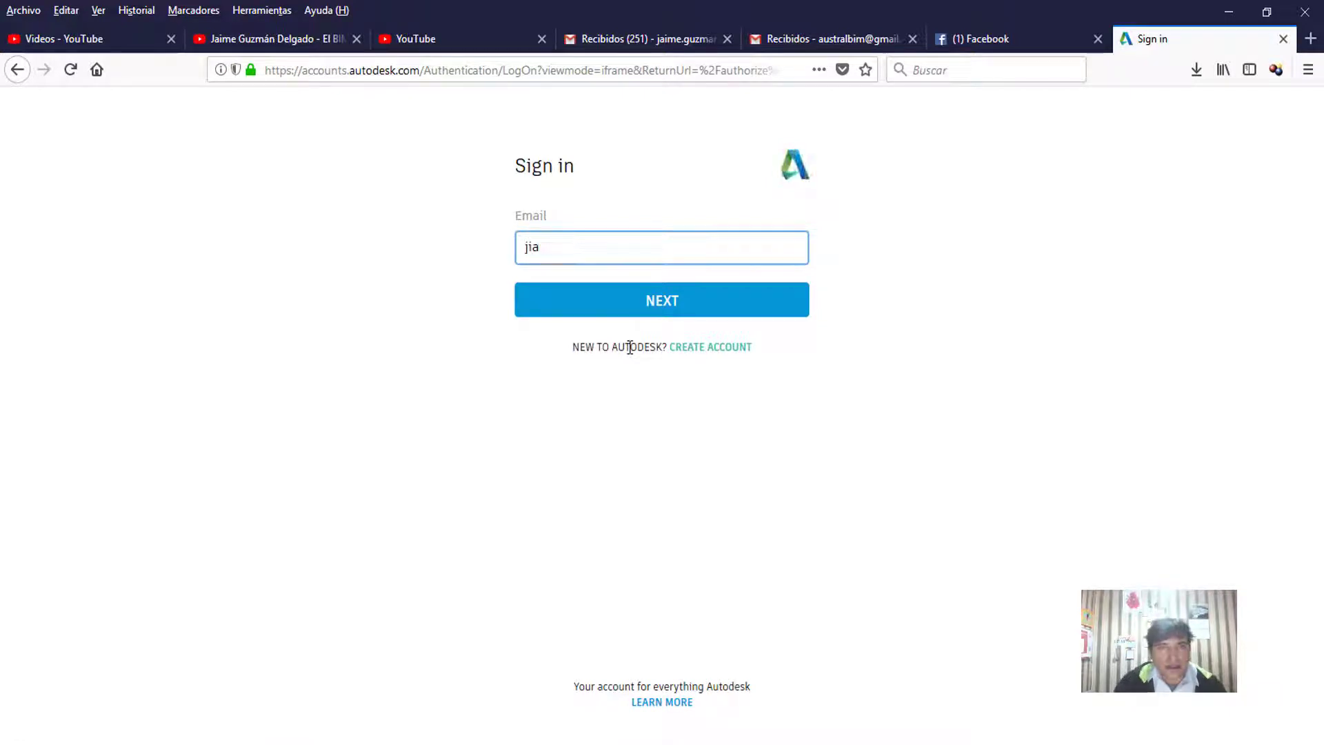
text(un)
key(BackSpace)
key(BackSpace)
key(BackSpace)
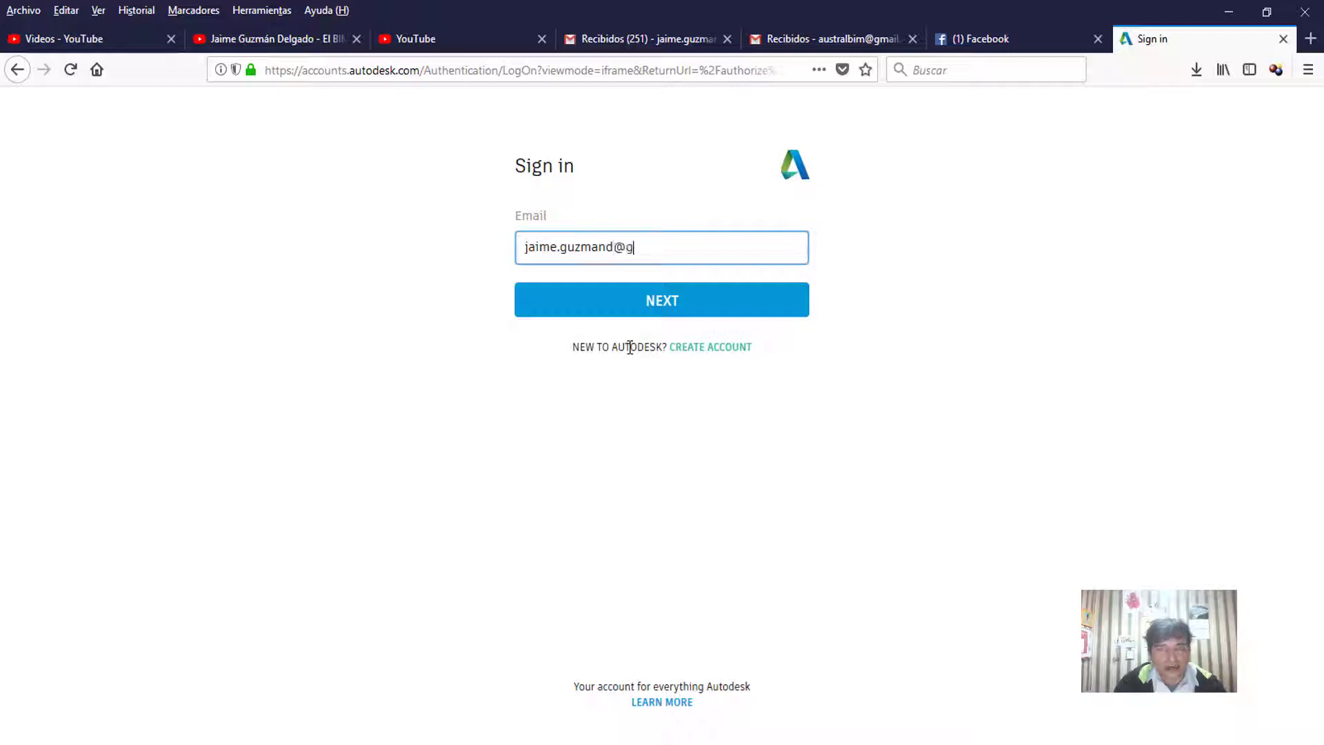
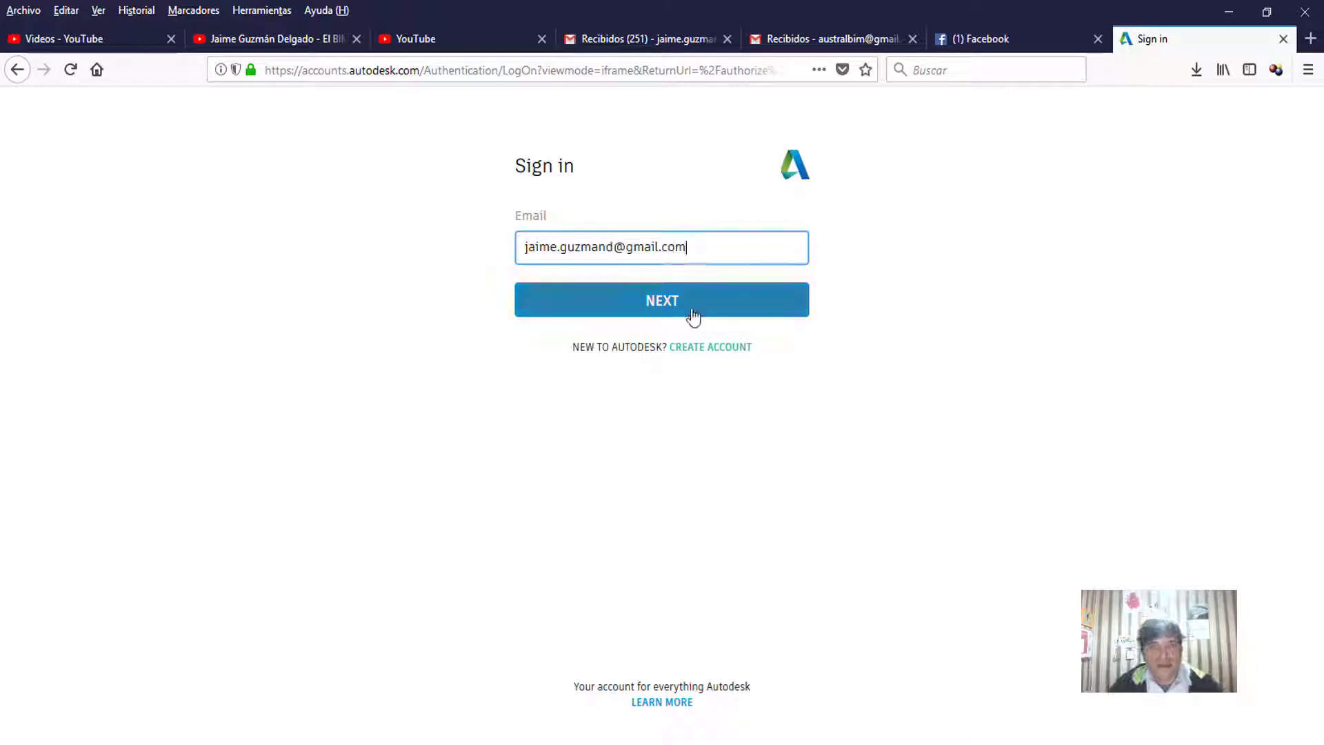
click(692, 312)
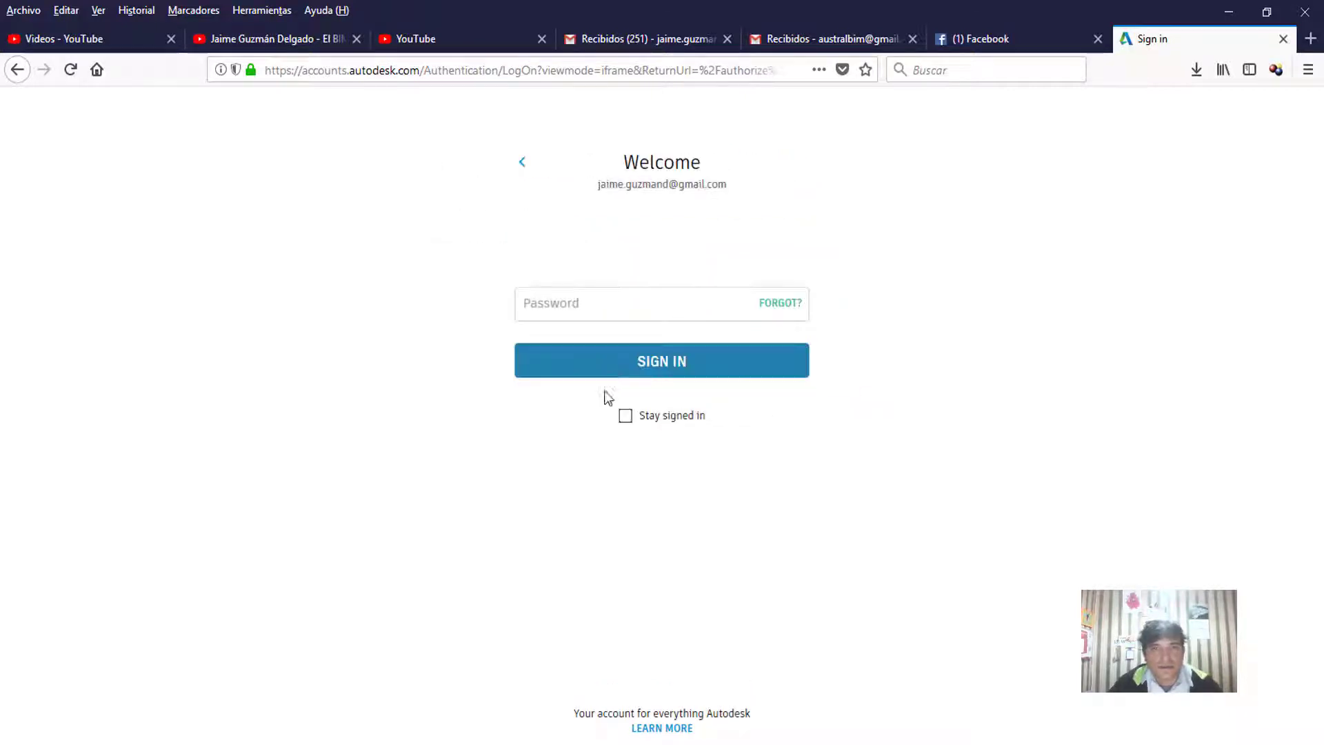
Tick Stay signed in and submit the account password
click(625, 416)
click(628, 307)
text(*)
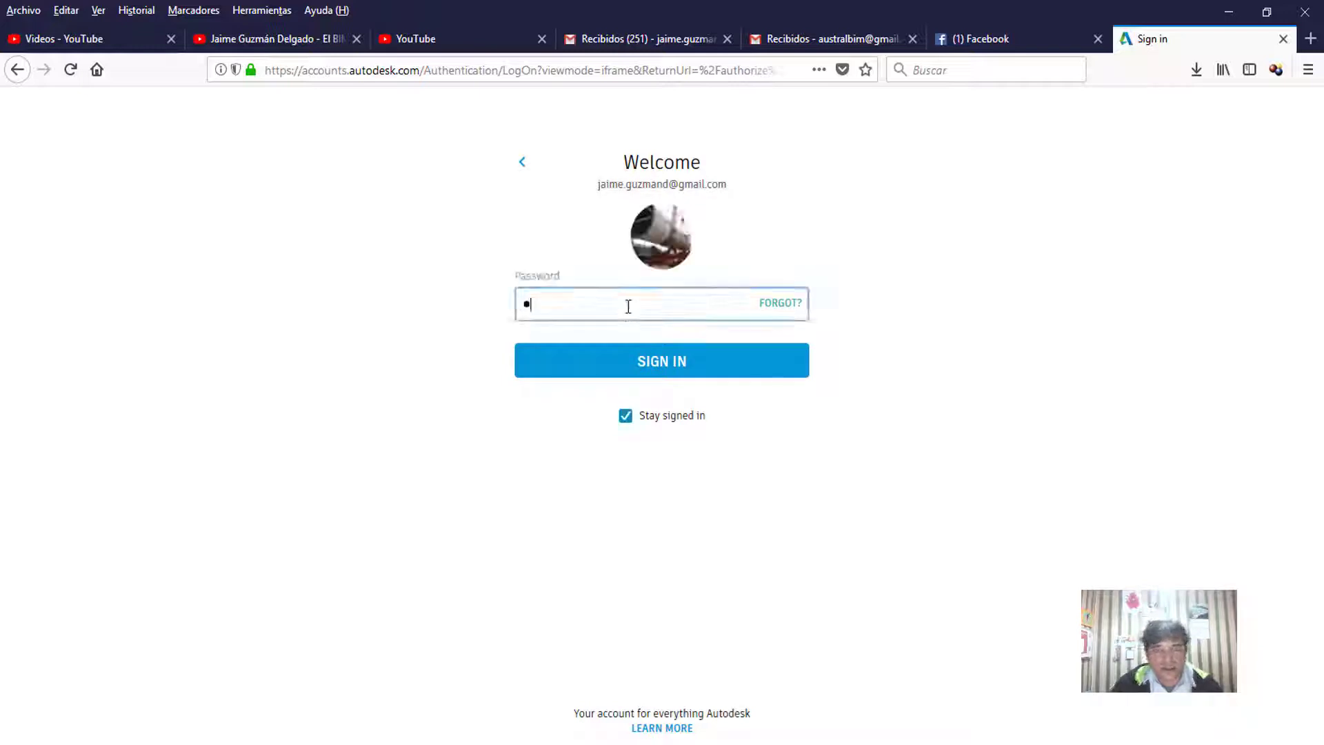
text(*****)
key(Return)
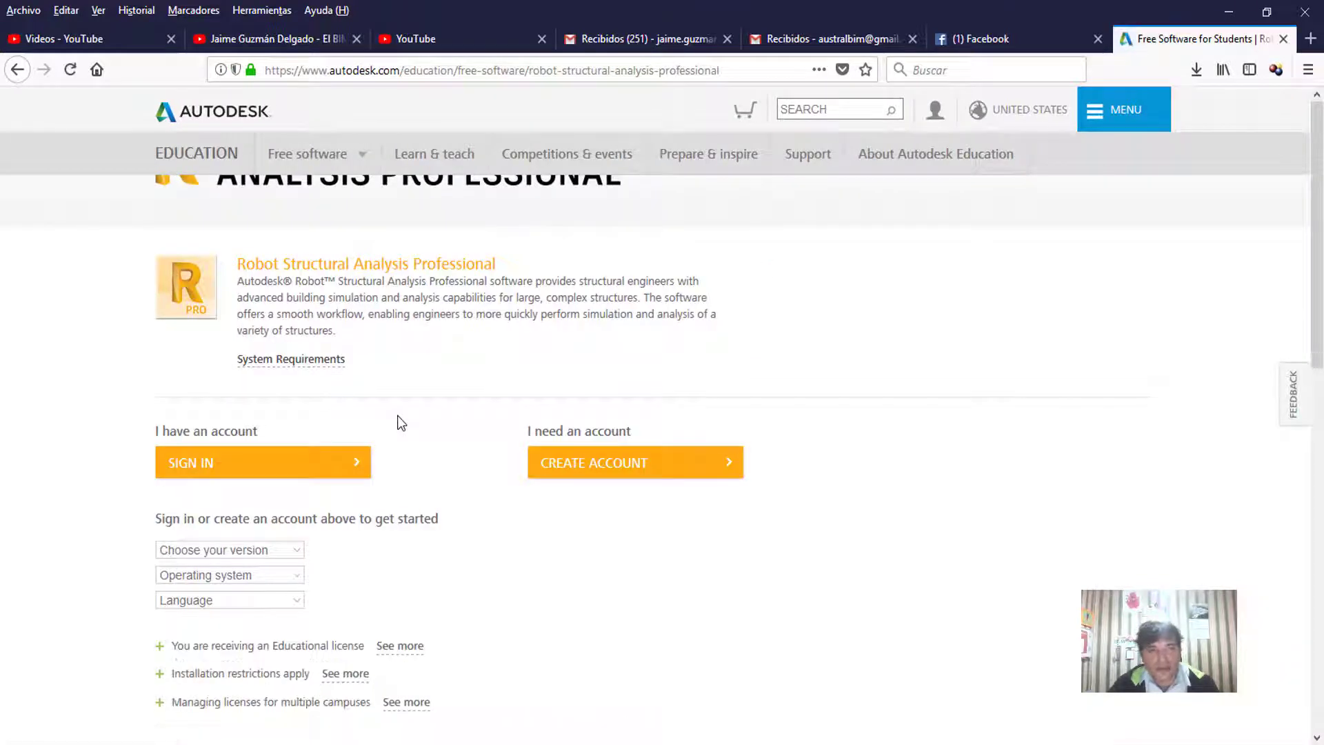
Choose version 2018, Windows 64-bit and Español, revealing the 2.72 GB download
scroll(437, 458, down, 2)
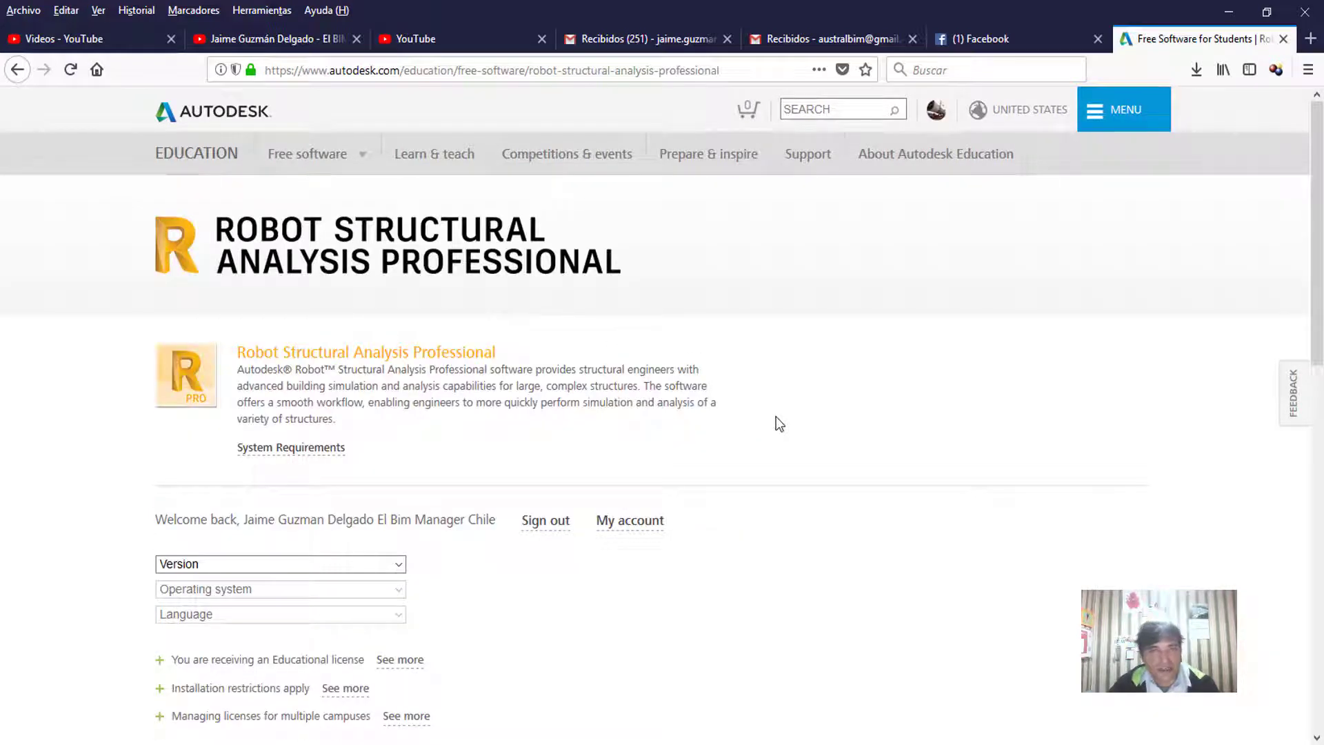
scroll(776, 416, down, 3)
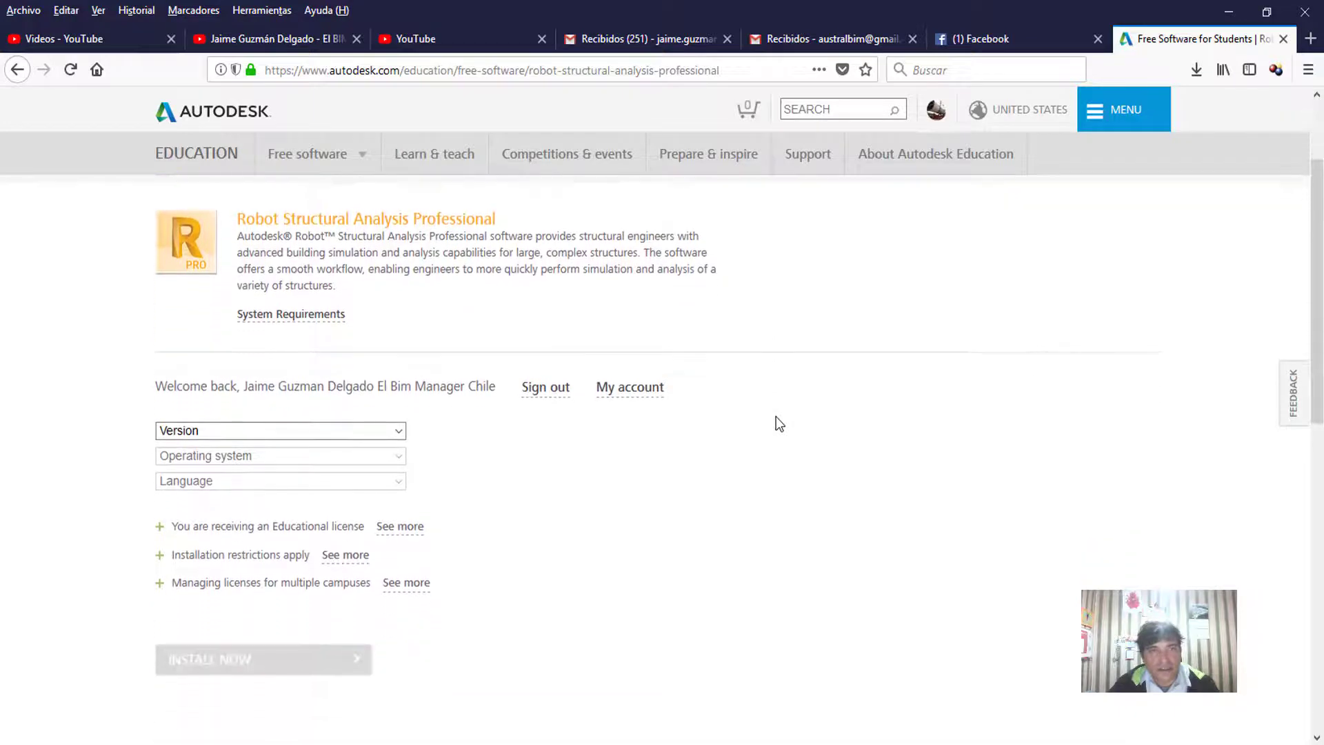
scroll(776, 417, down, 2)
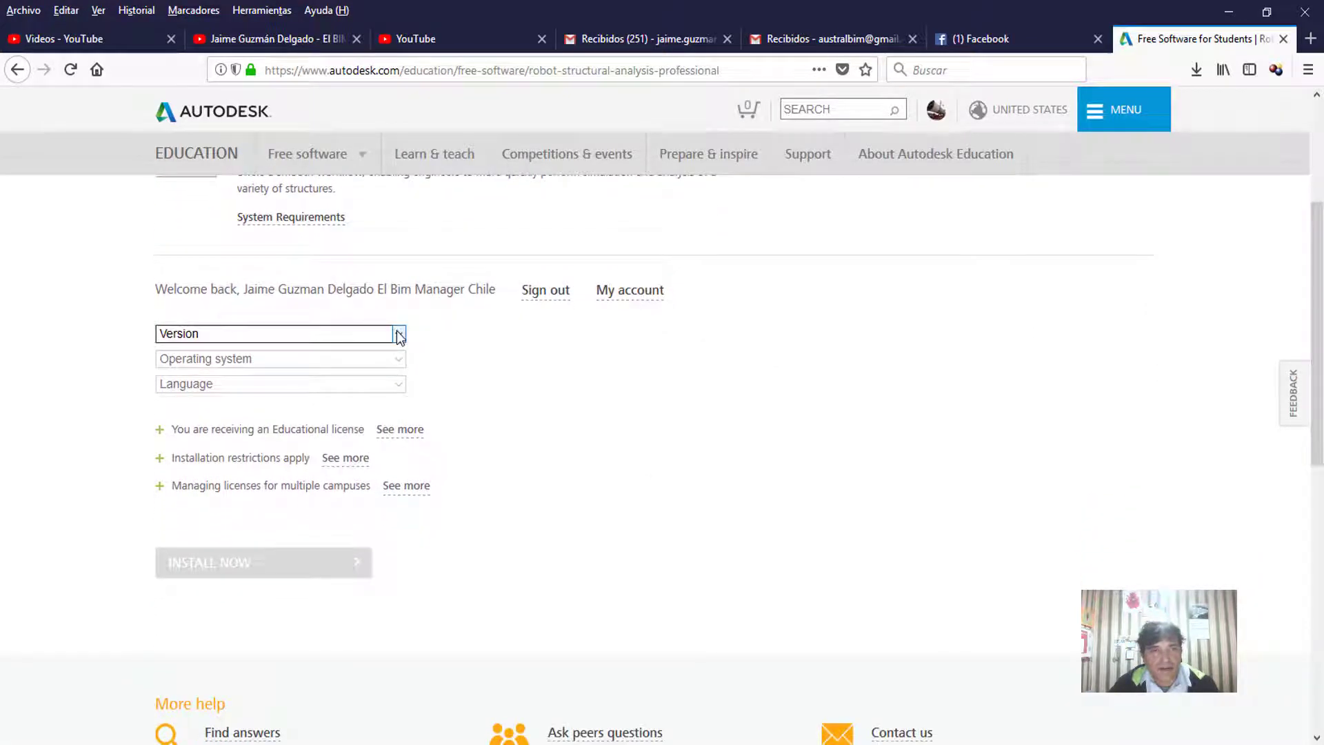
click(398, 333)
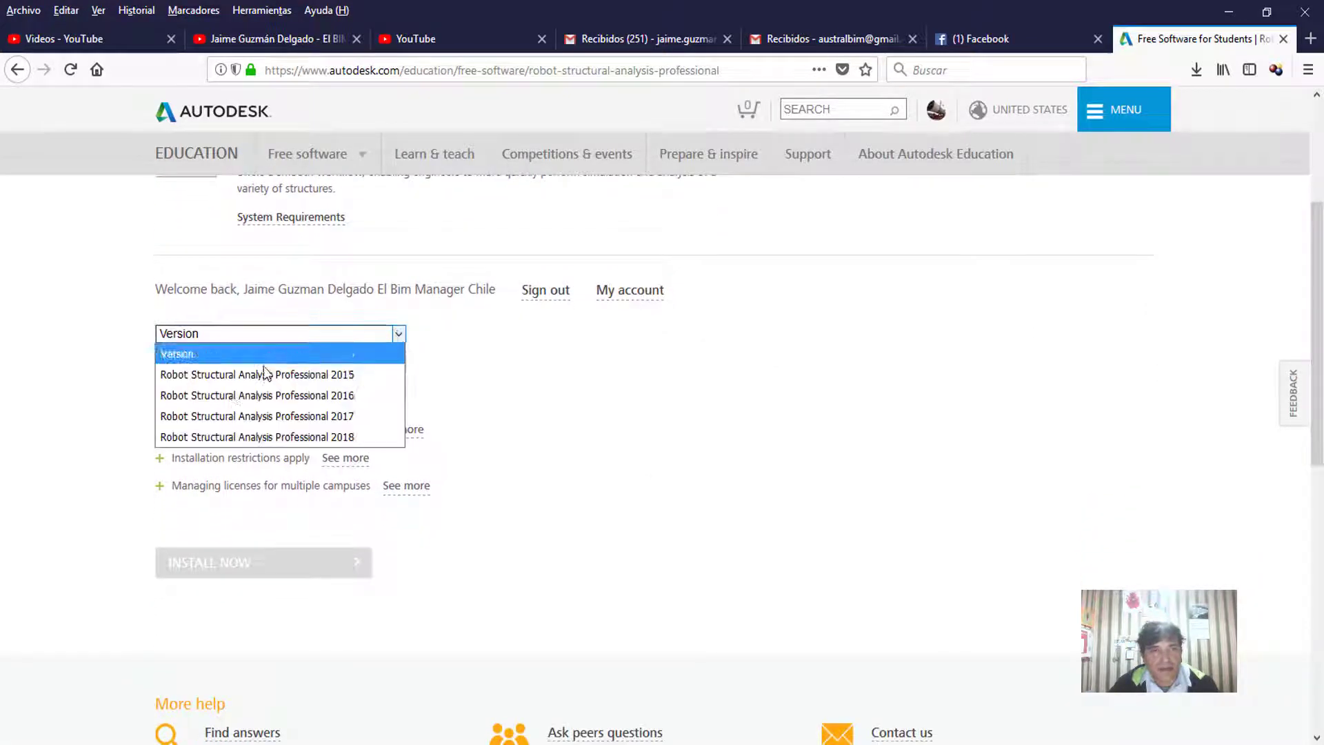
click(230, 442)
click(367, 358)
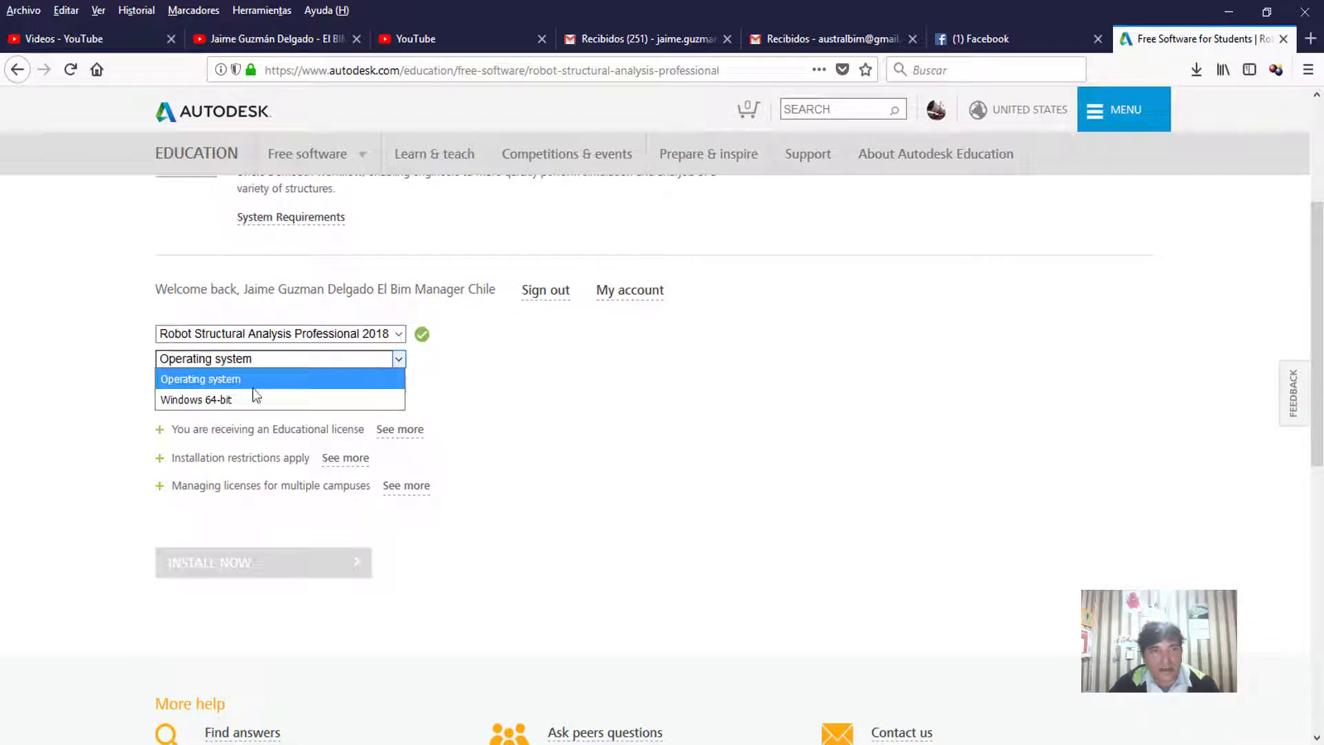
click(228, 400)
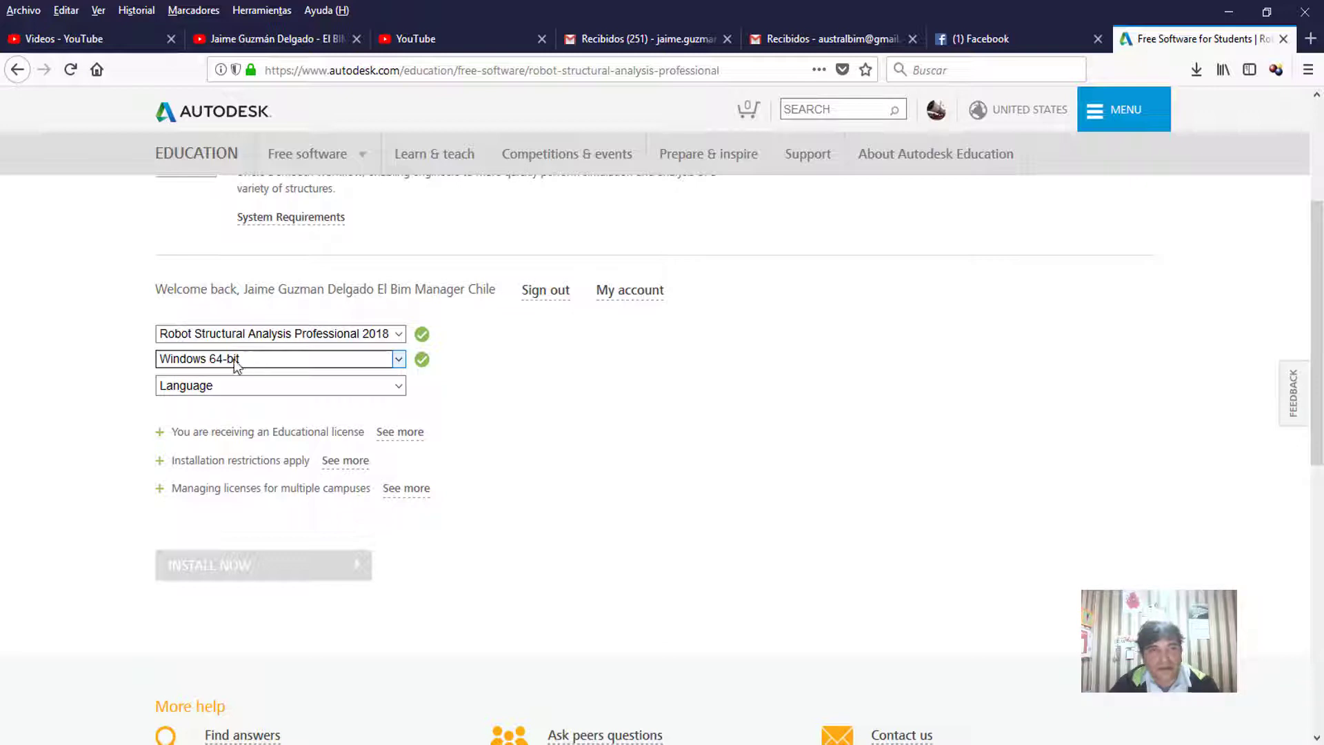
click(276, 388)
click(278, 407)
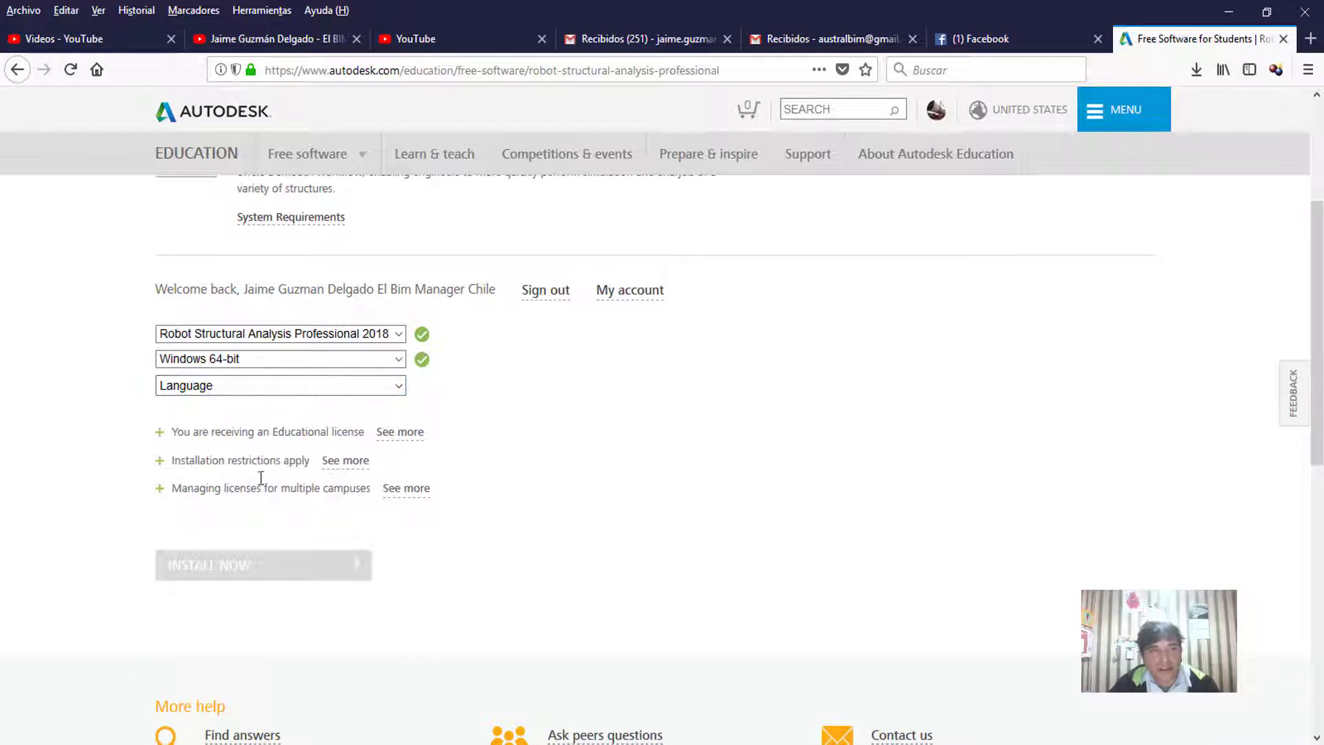
click(398, 386)
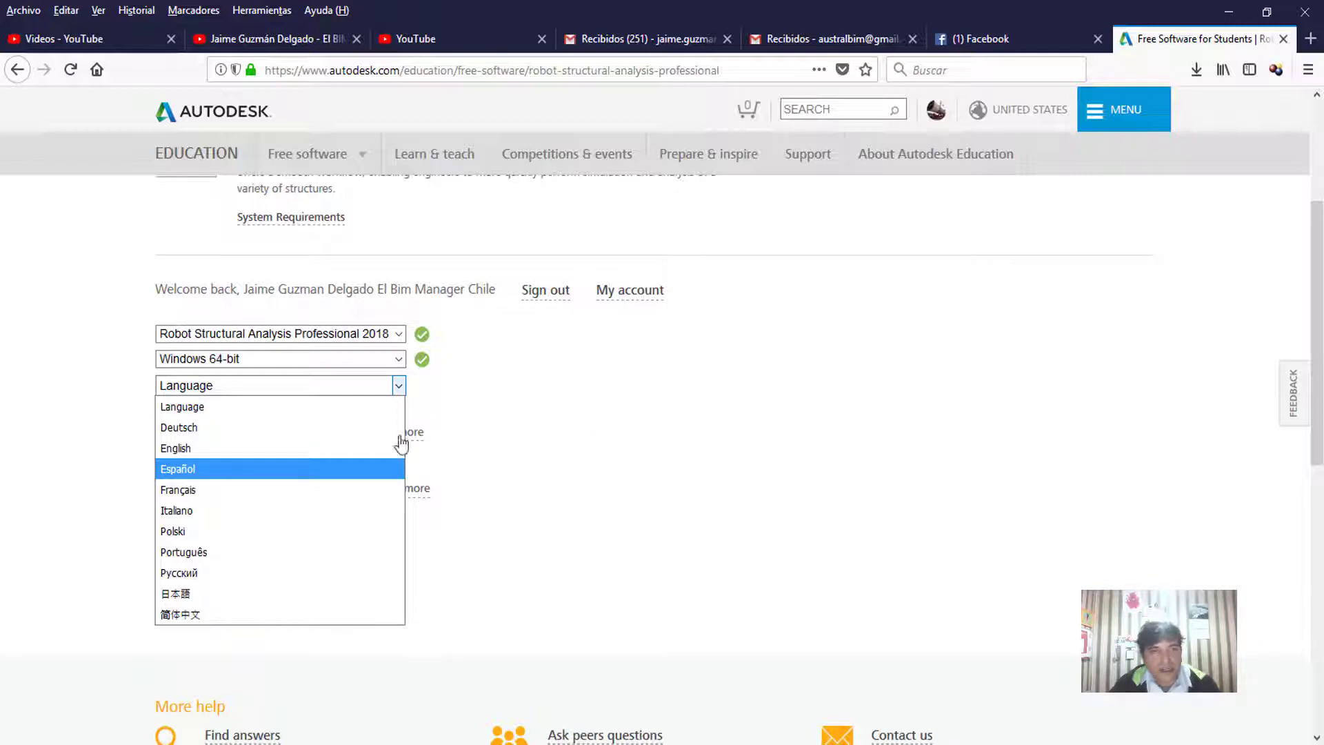
click(213, 468)
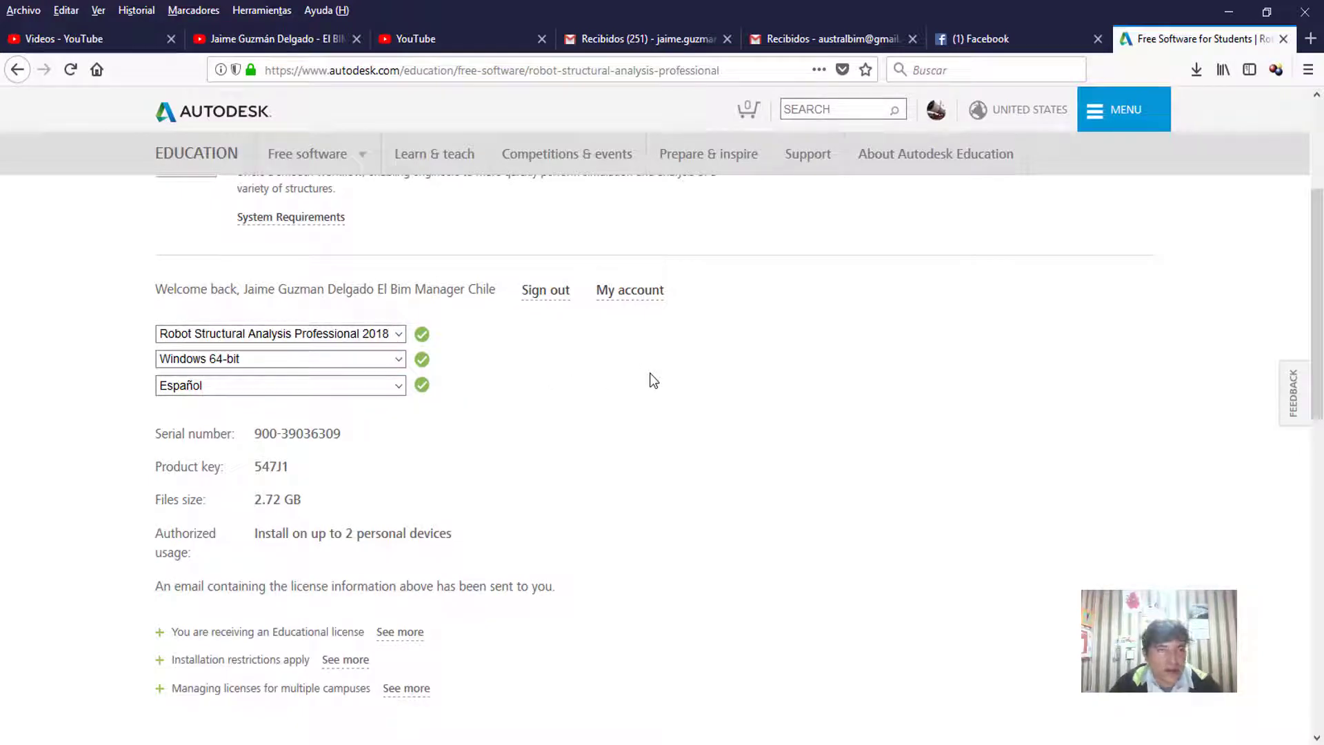
scroll(388, 403, down, 2)
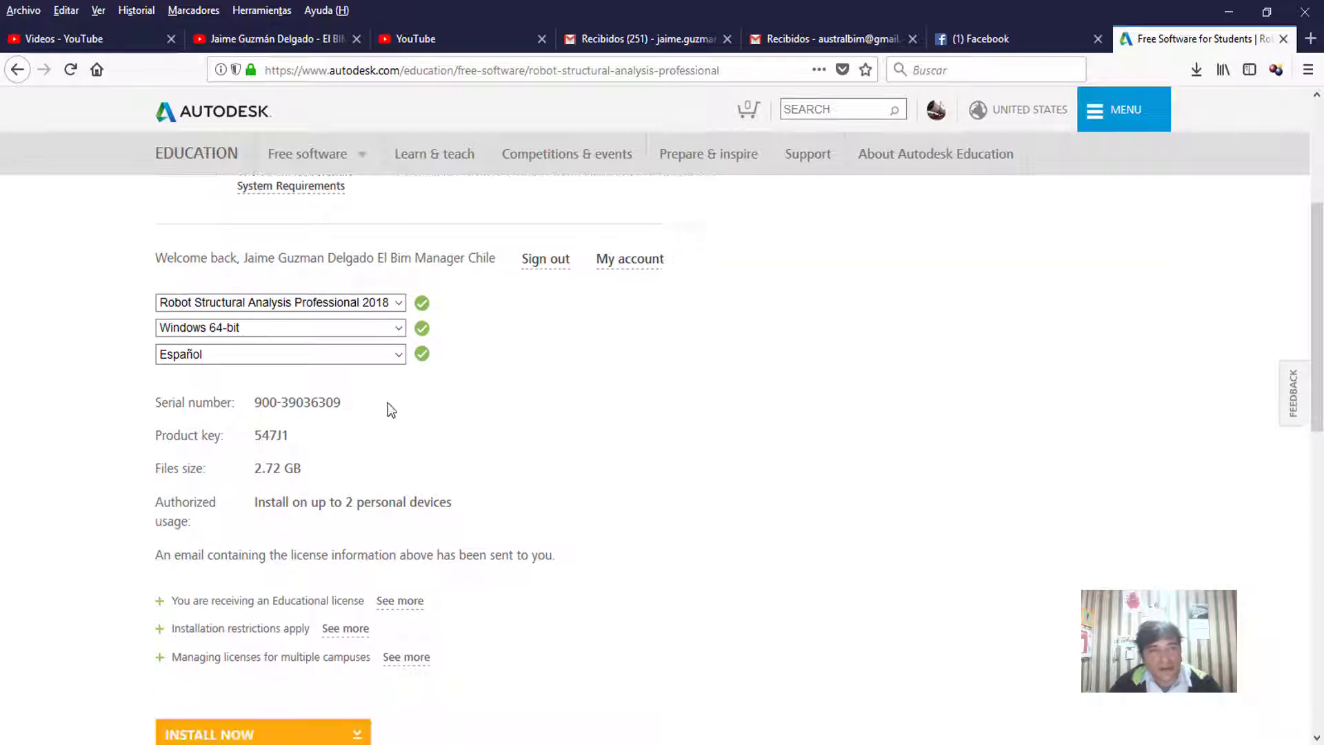
mouse_move(296, 371)
mouse_down()
mouse_move(343, 371)
mouse_move(251, 409)
mouse_up()
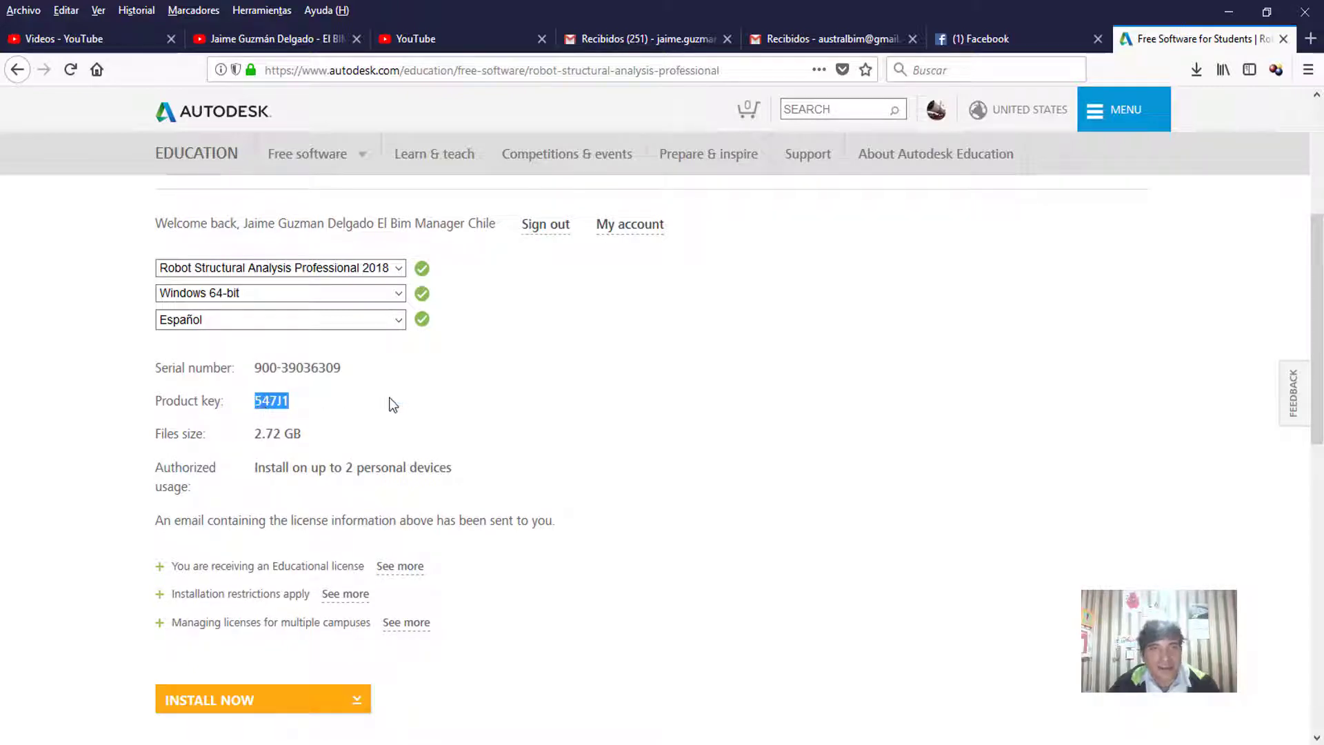
click(530, 381)
scroll(530, 381, up, 3)
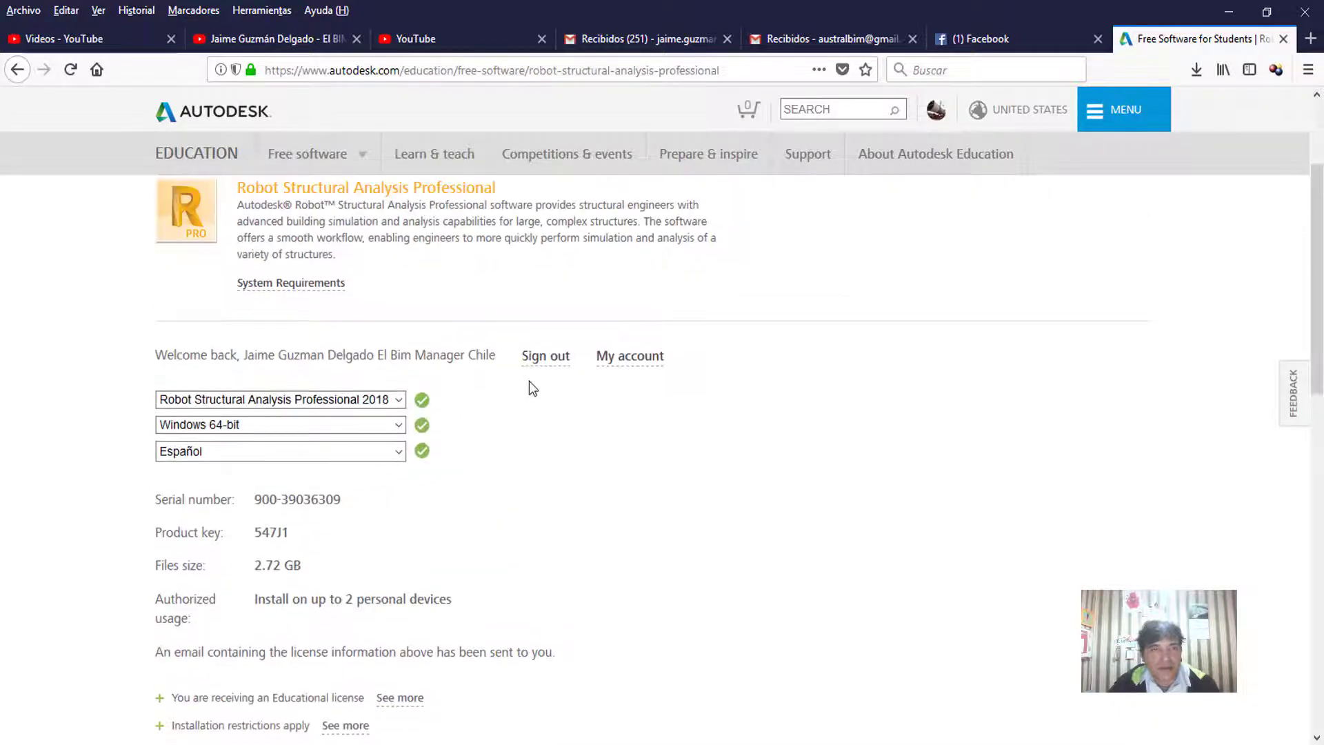
scroll(529, 381, down, 3)
scroll(529, 381, up, 3)
scroll(529, 382, down, 3)
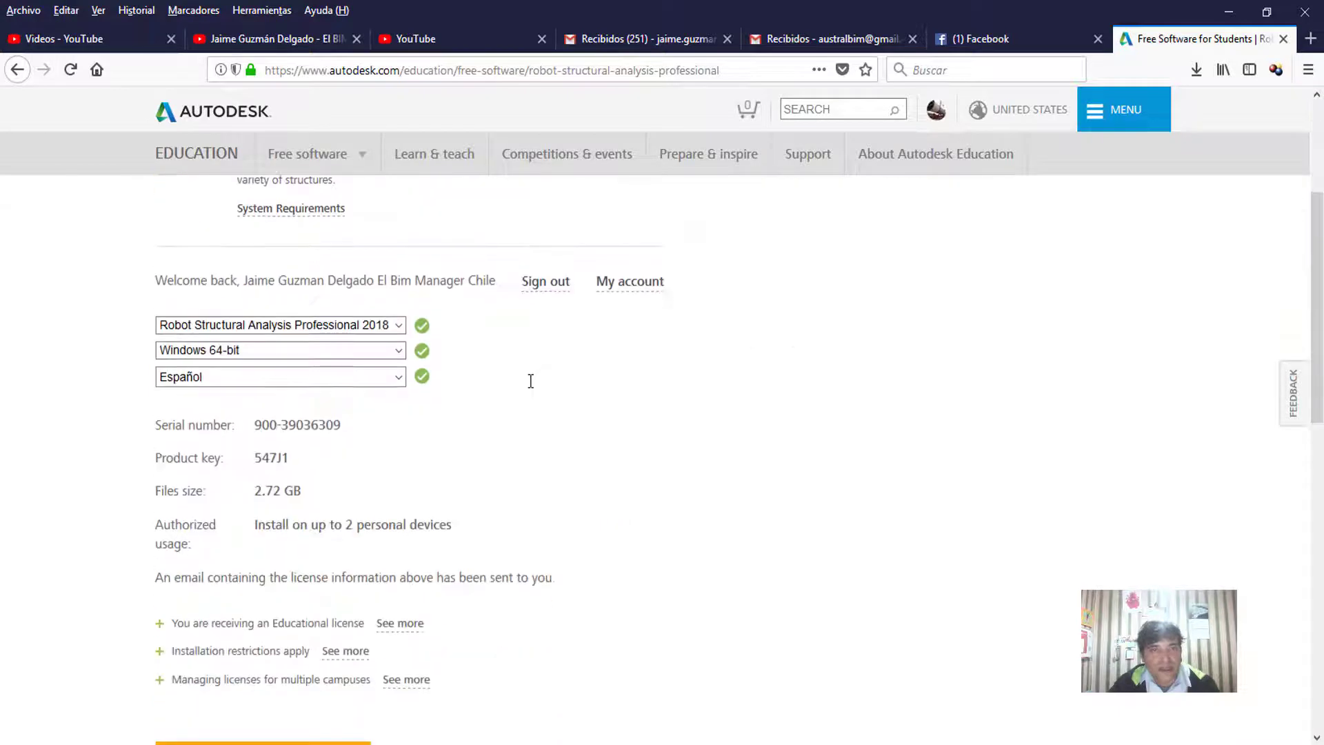
scroll(529, 388, down, 3)
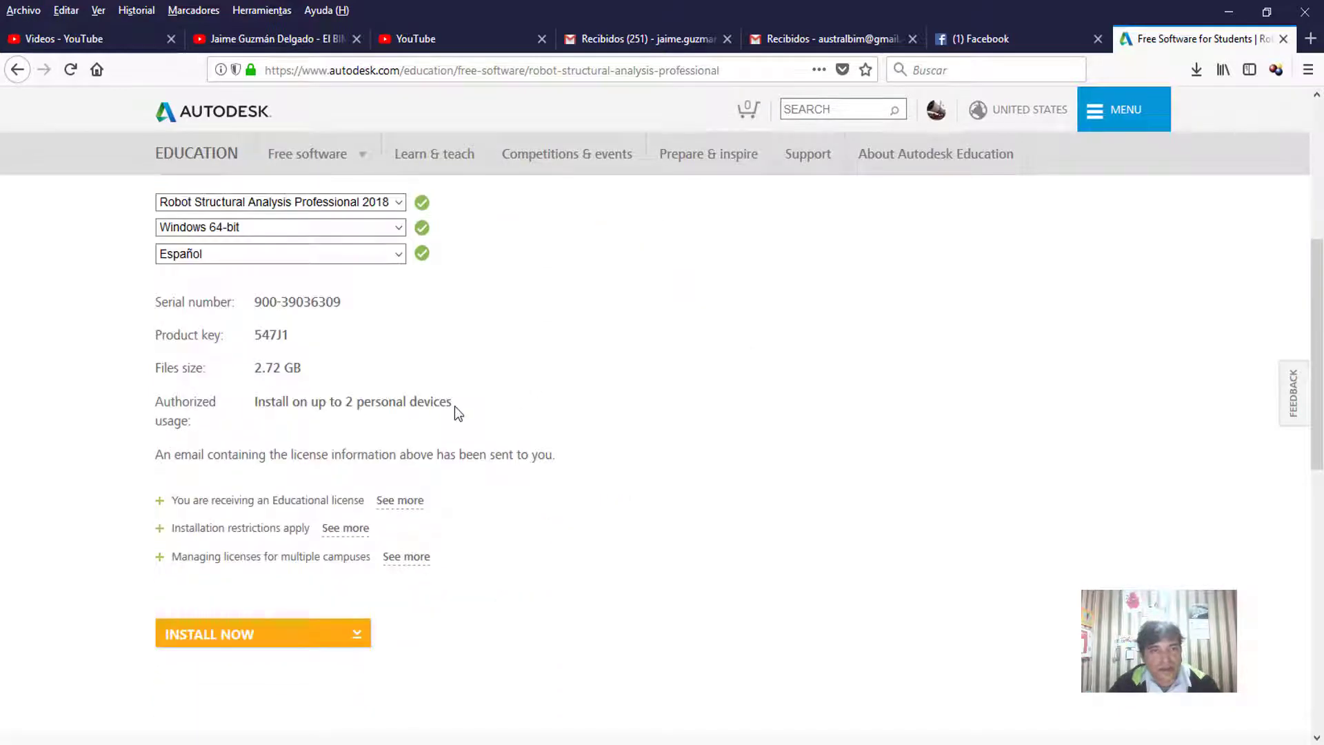
drag(453, 402, 258, 402)
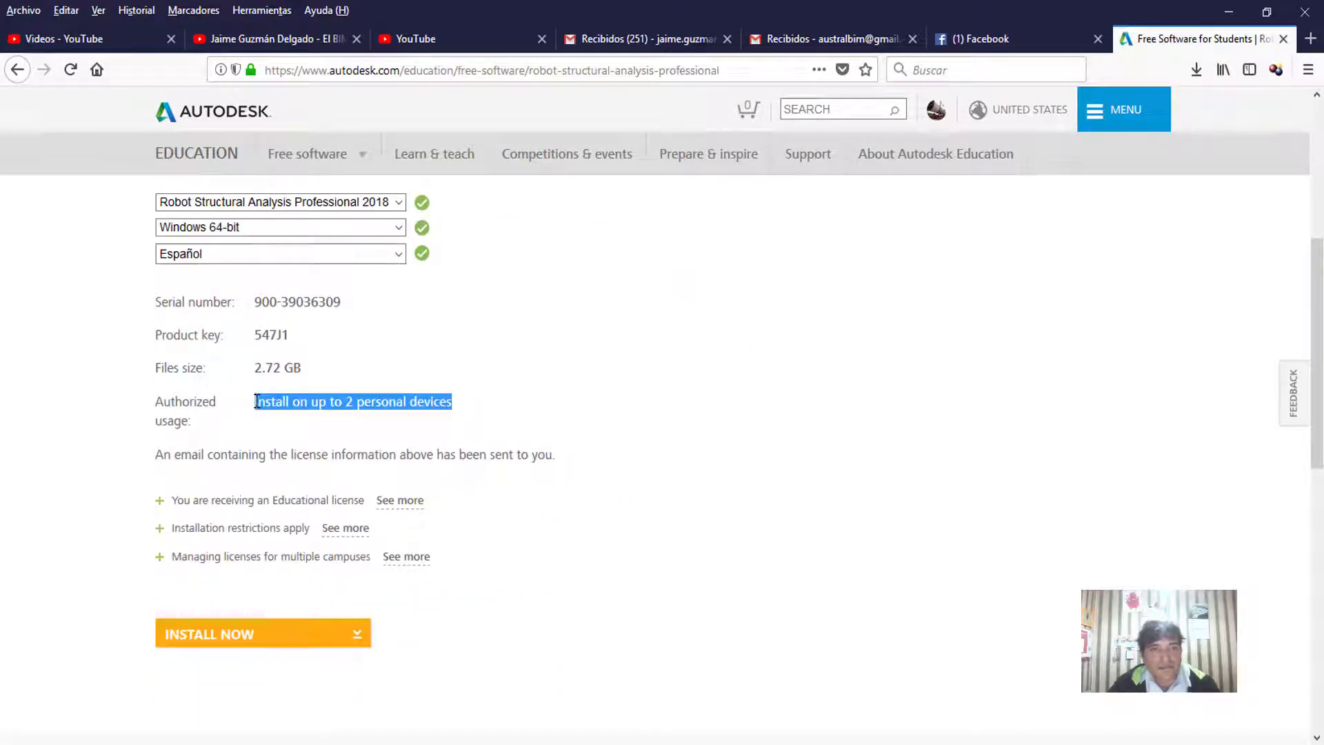
scroll(782, 390, up, 1)
scroll(782, 390, up, 4)
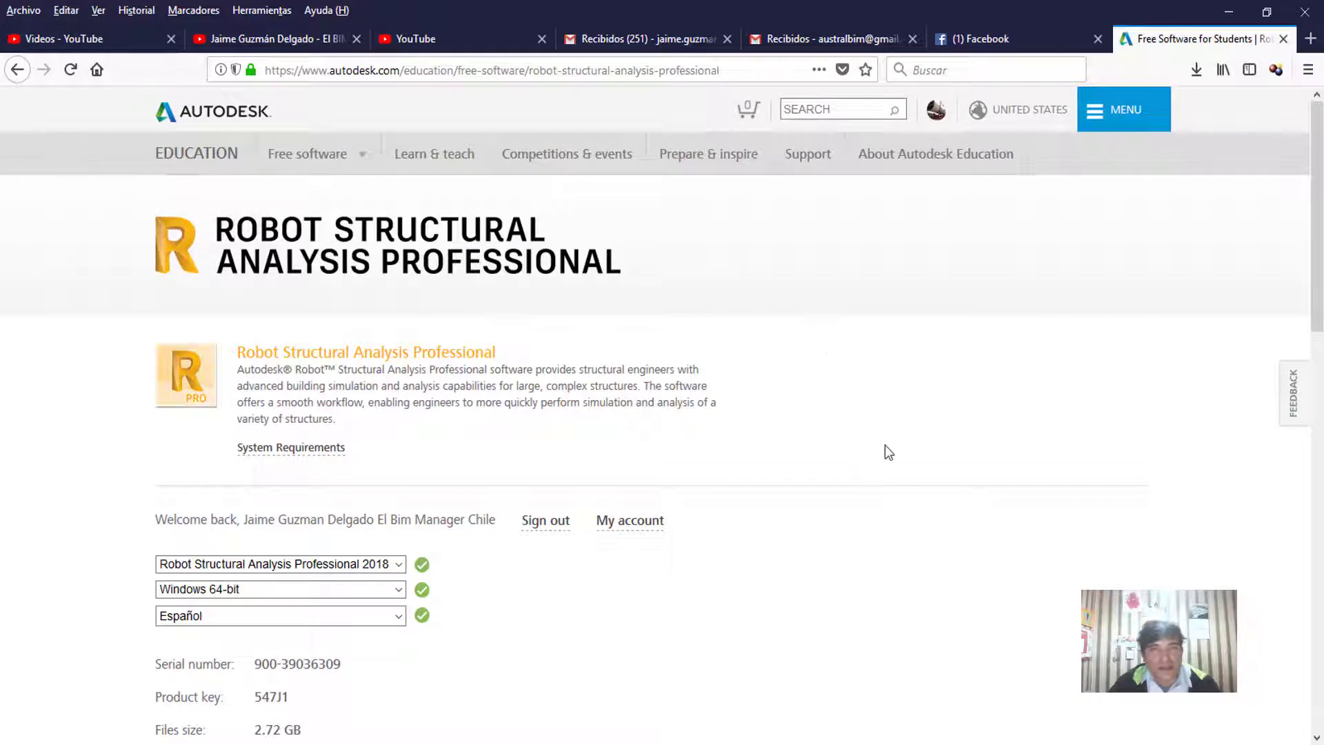
scroll(883, 448, down, 1)
scroll(880, 452, up, 1)
scroll(947, 476, down, 2)
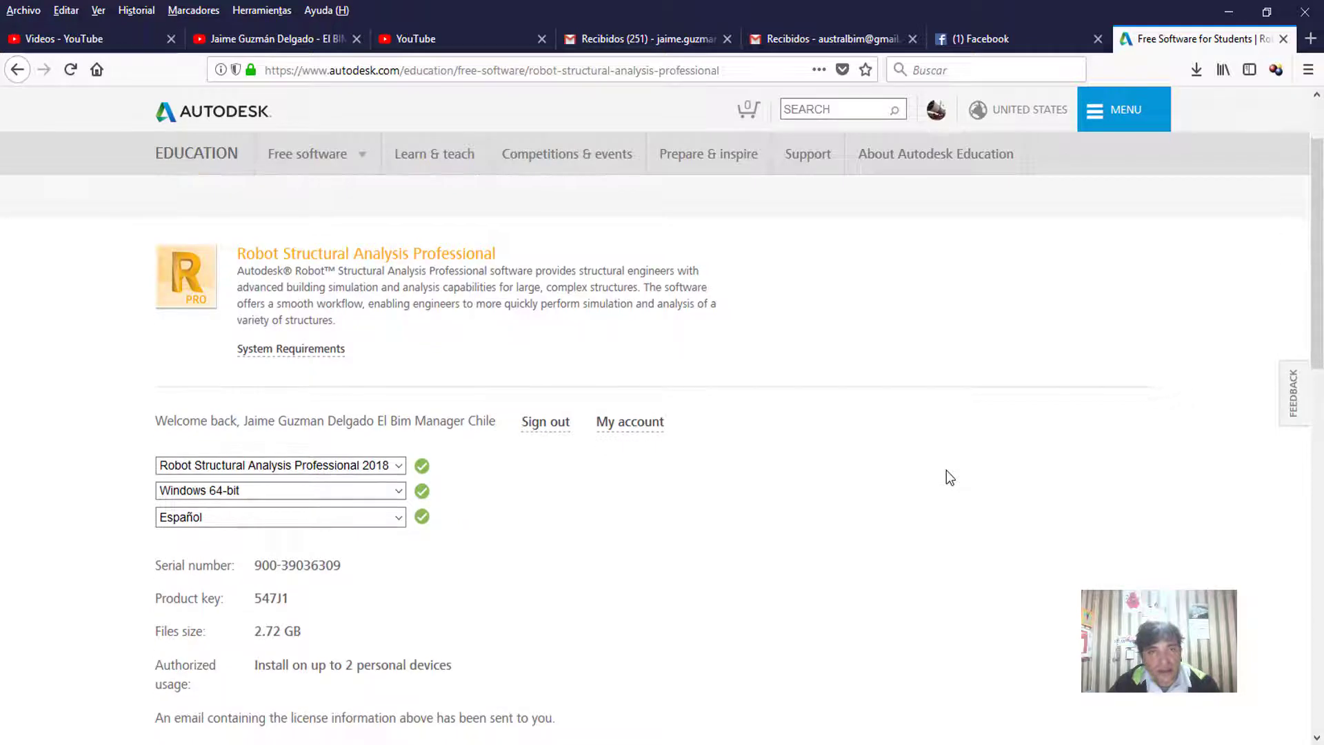
scroll(947, 476, up, 2)
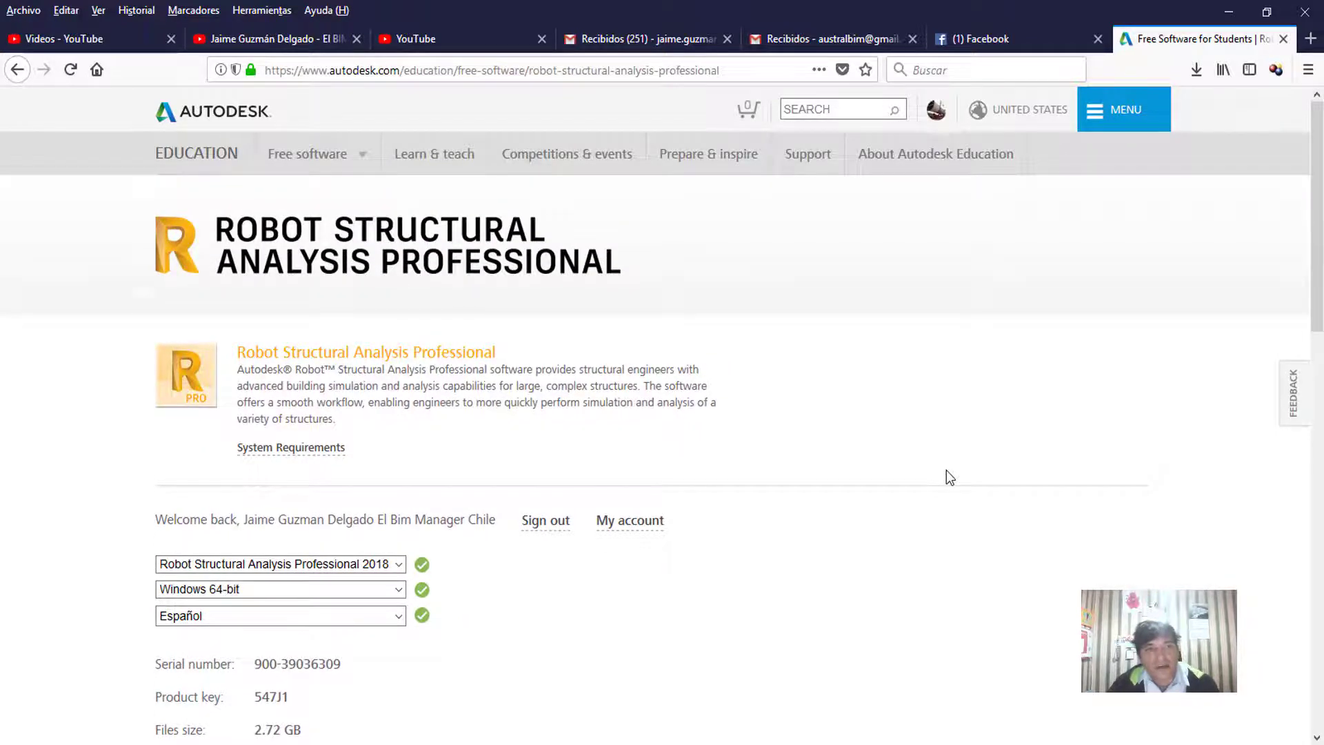
scroll(946, 476, down, 2)
scroll(947, 476, up, 2)
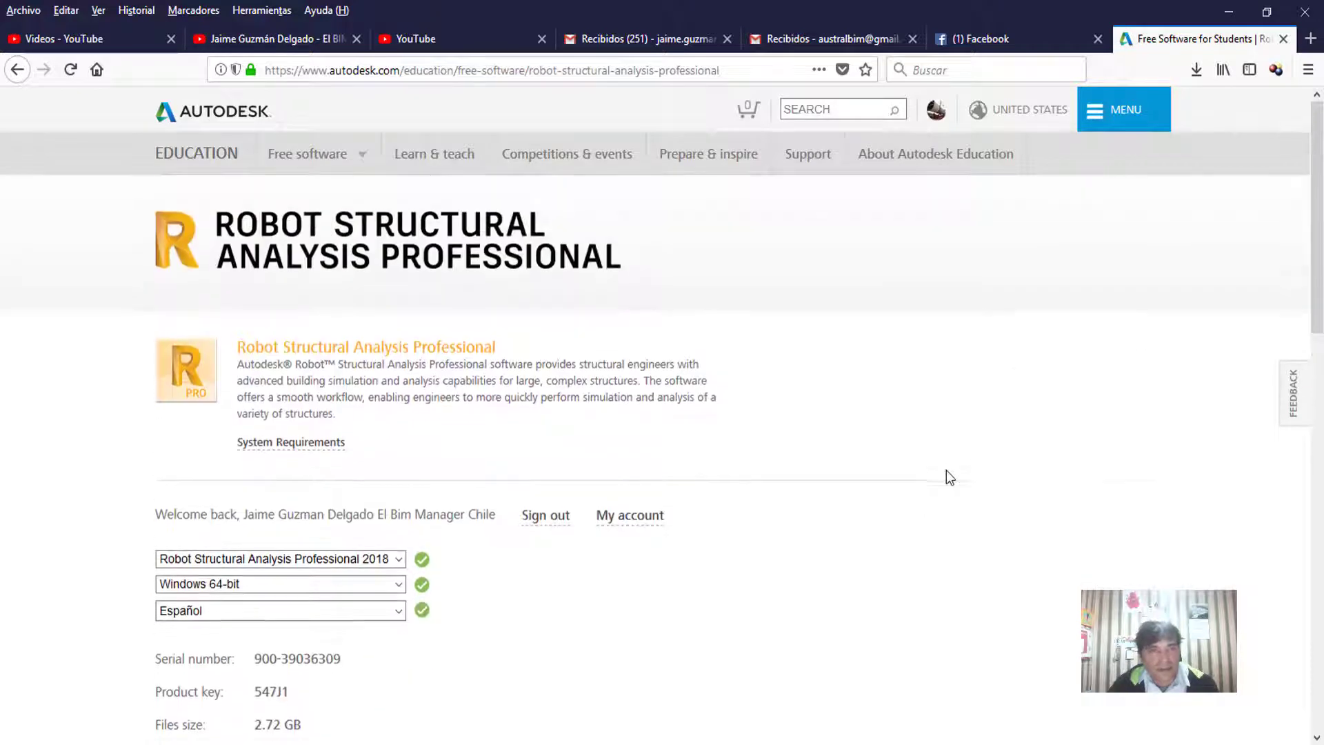
scroll(947, 476, down, 4)
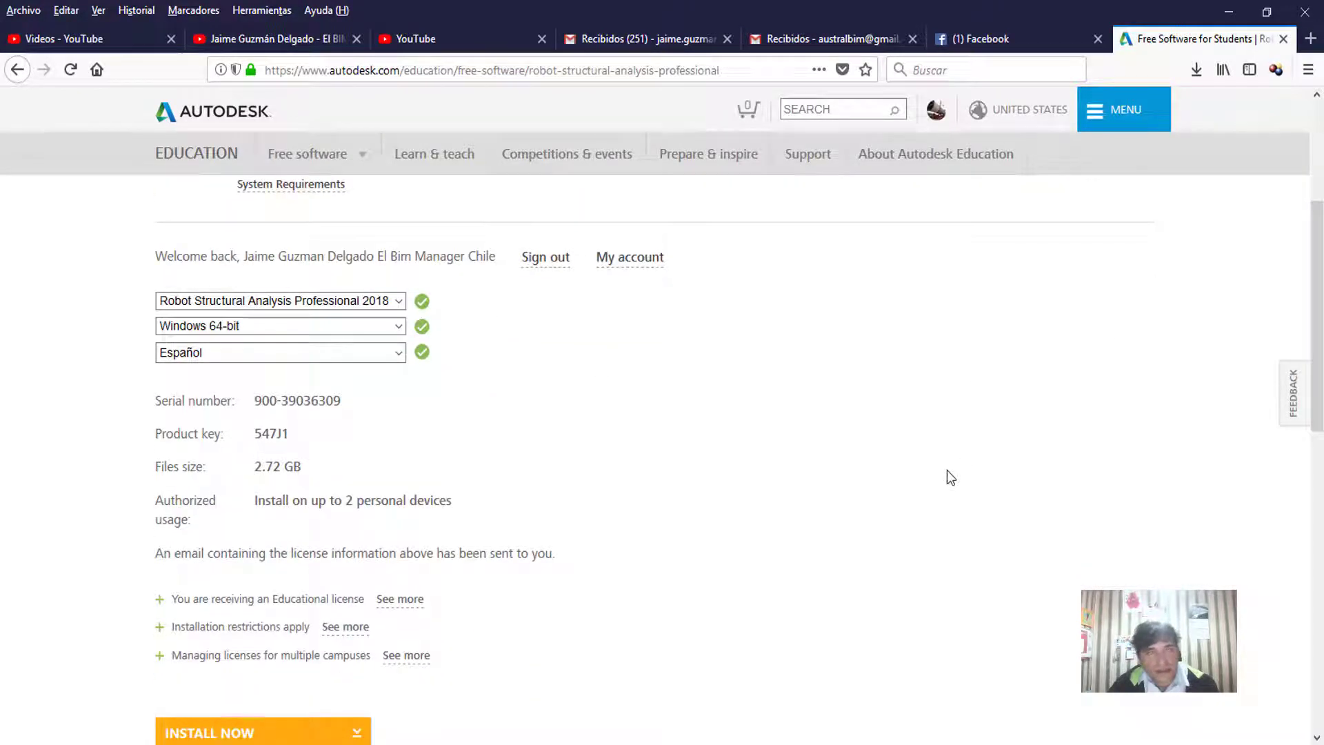
scroll(344, 460, down, 1)
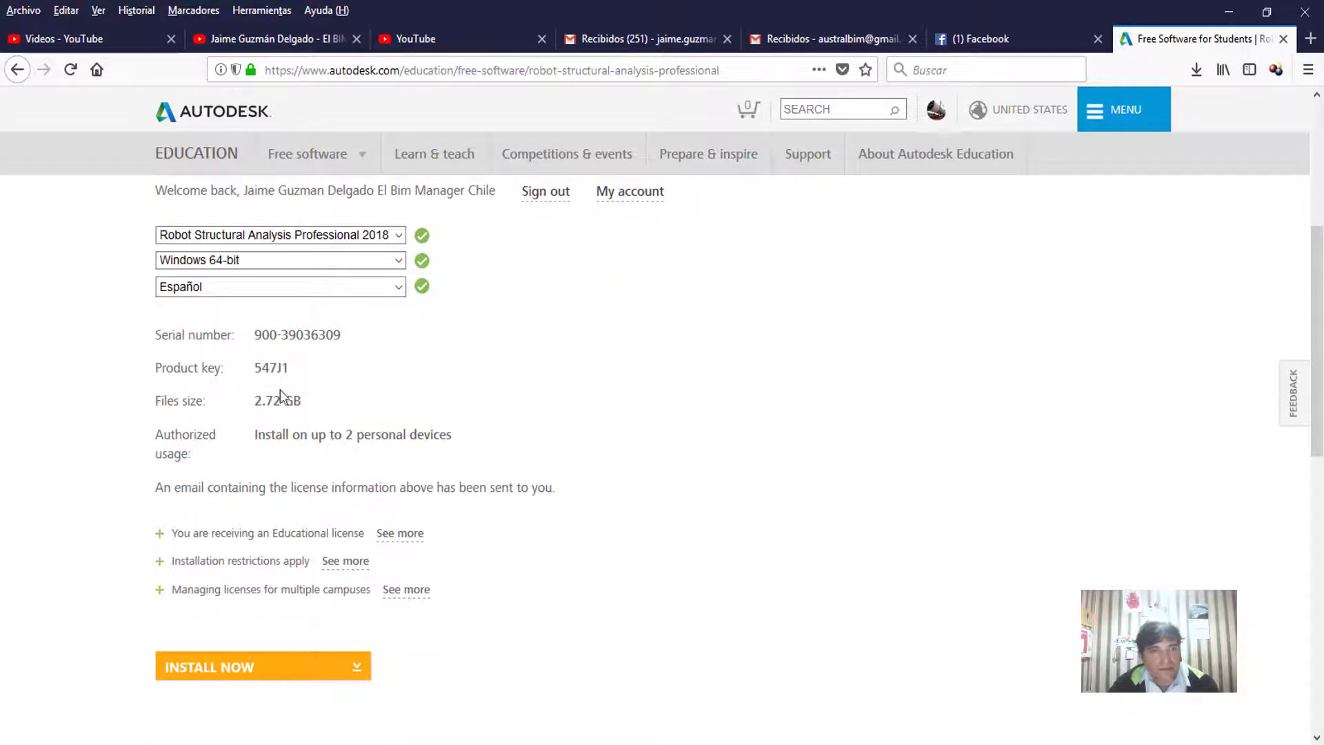
scroll(547, 556, down, 2)
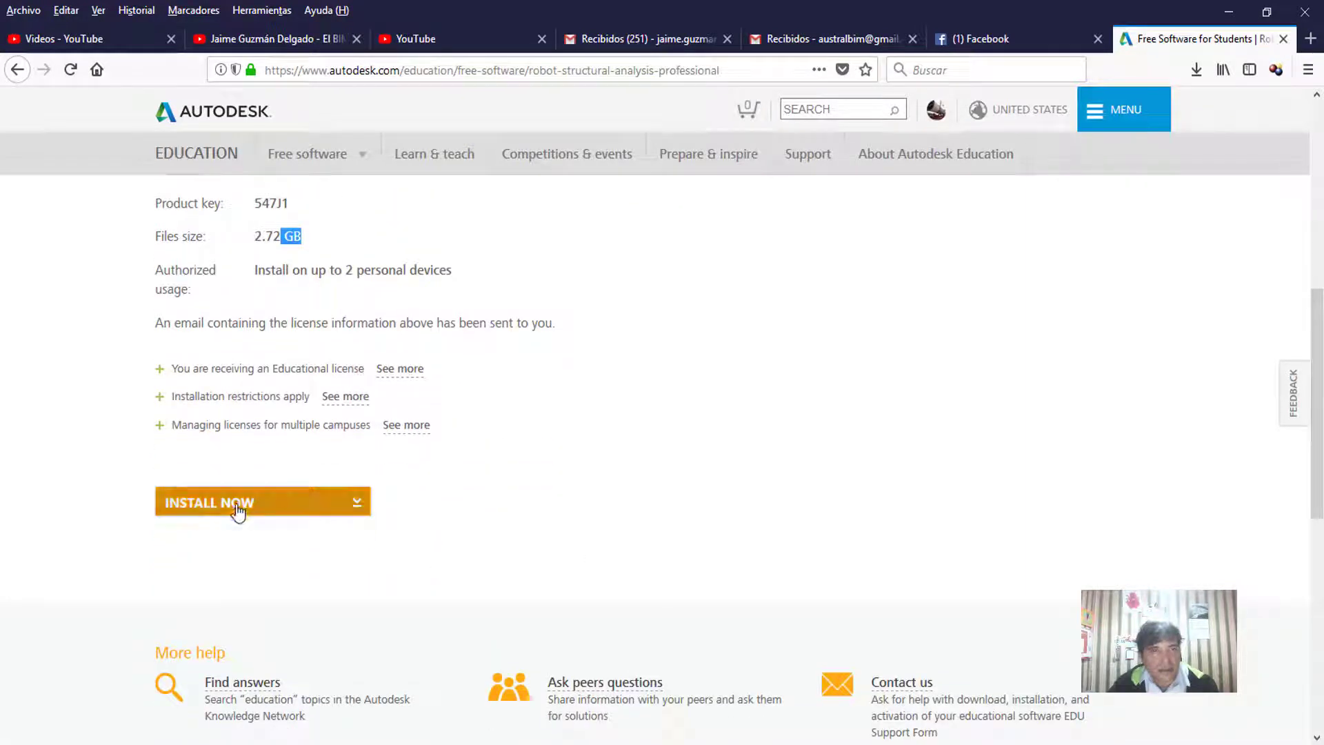
scroll(417, 494, down, 1)
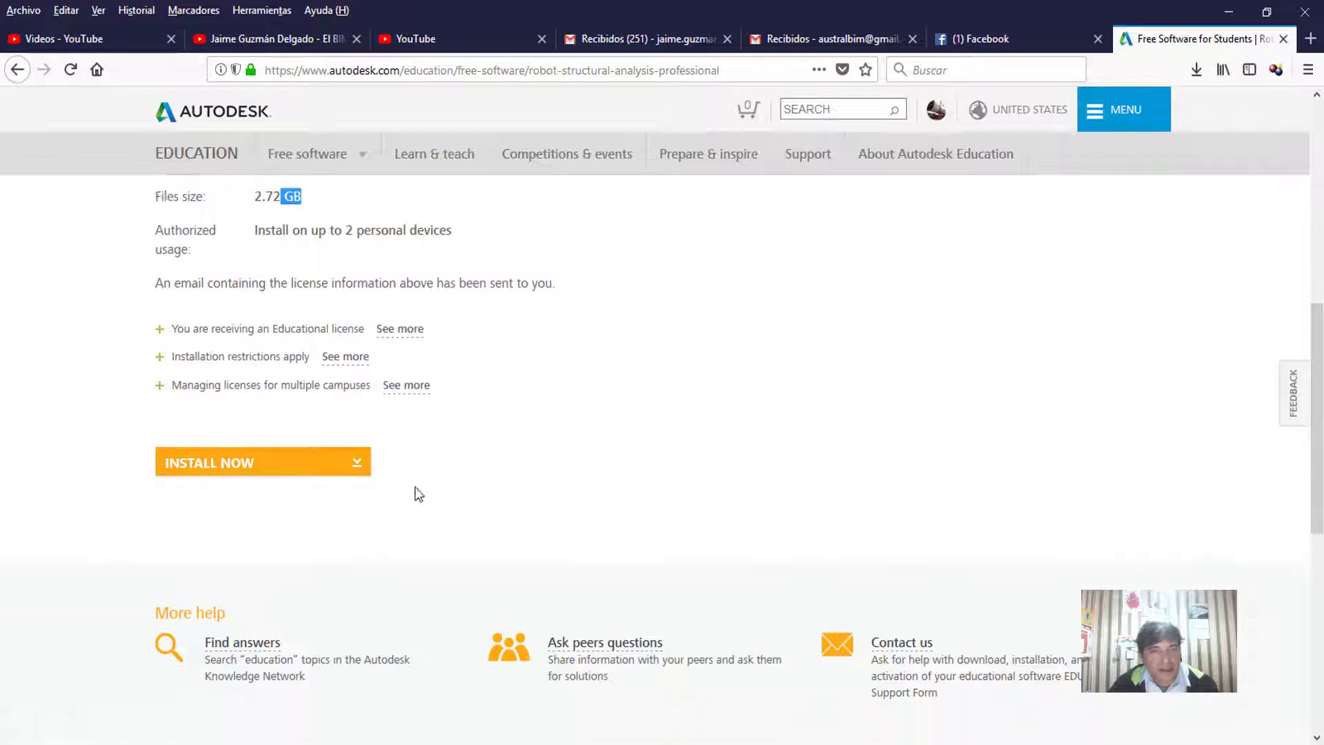
scroll(467, 376, up, 2)
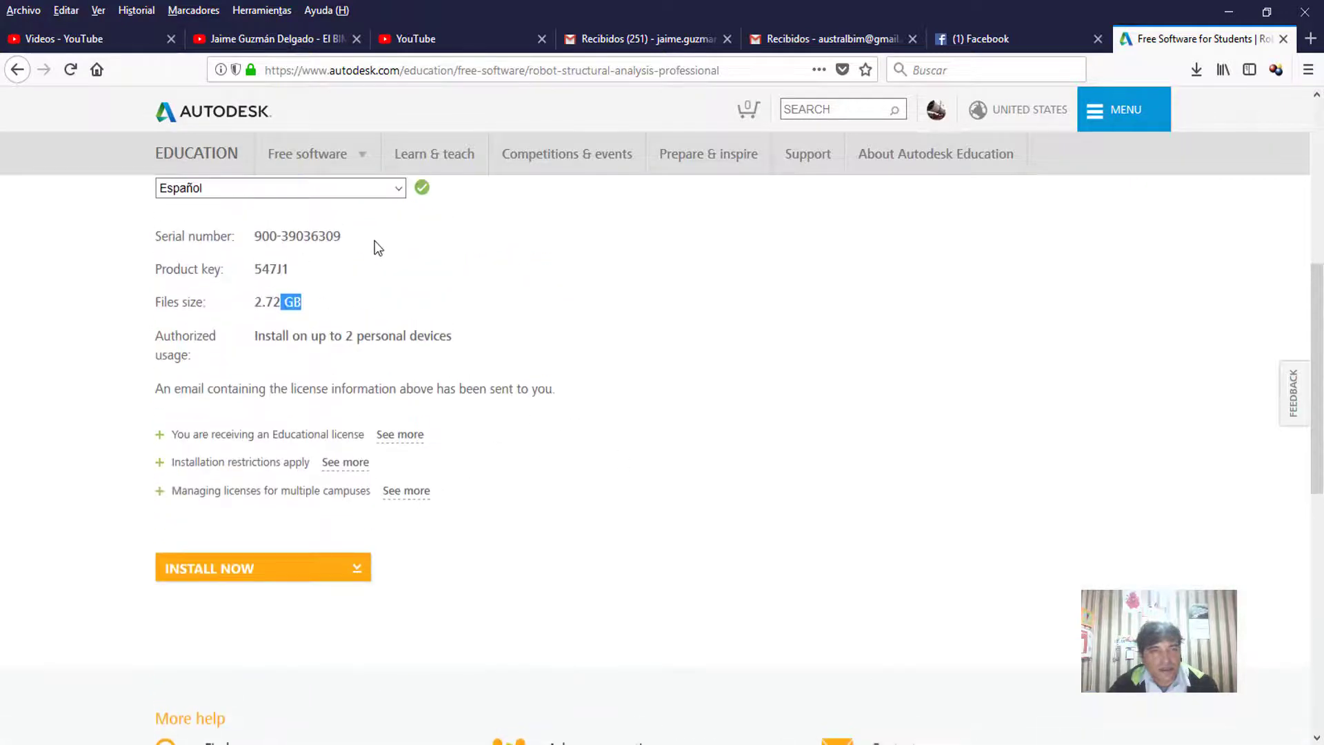
scroll(344, 235, up, 1)
drag(349, 273, 243, 317)
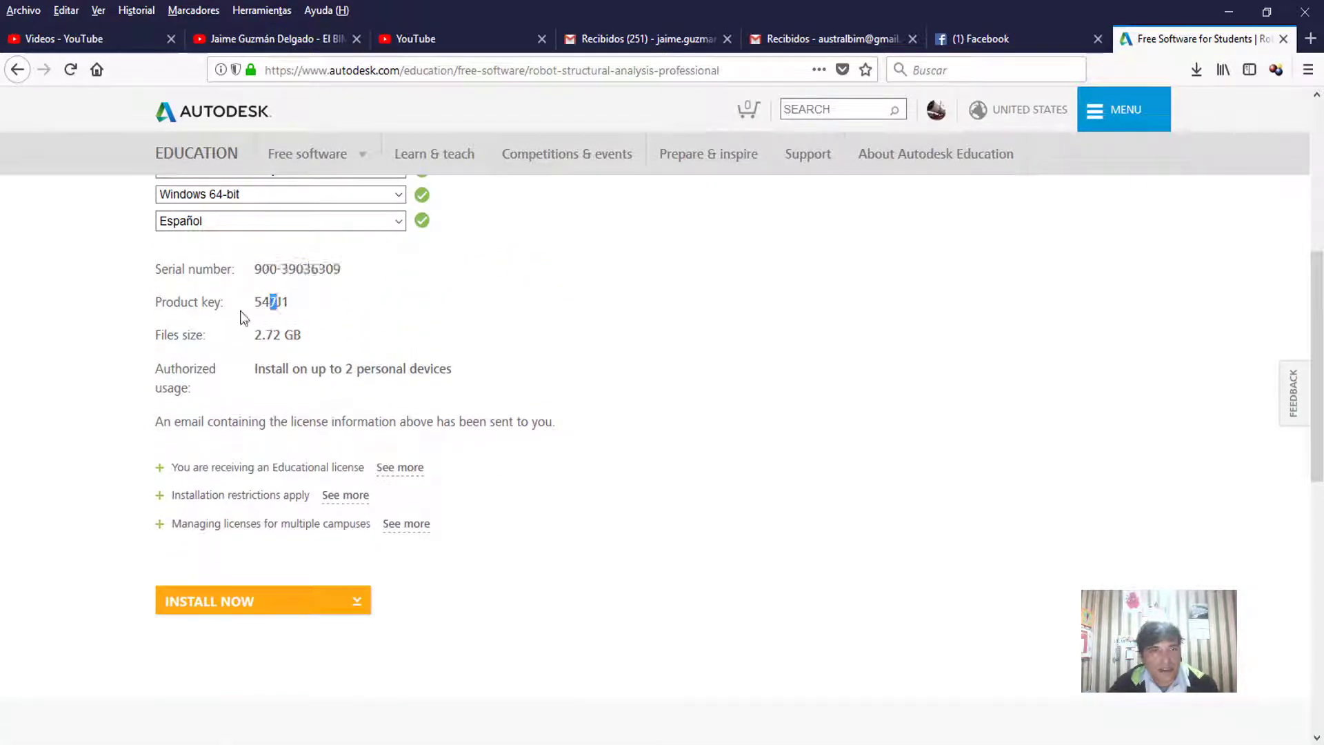
Begin installing the 2018 software and accept the licence and services agreement
click(278, 307)
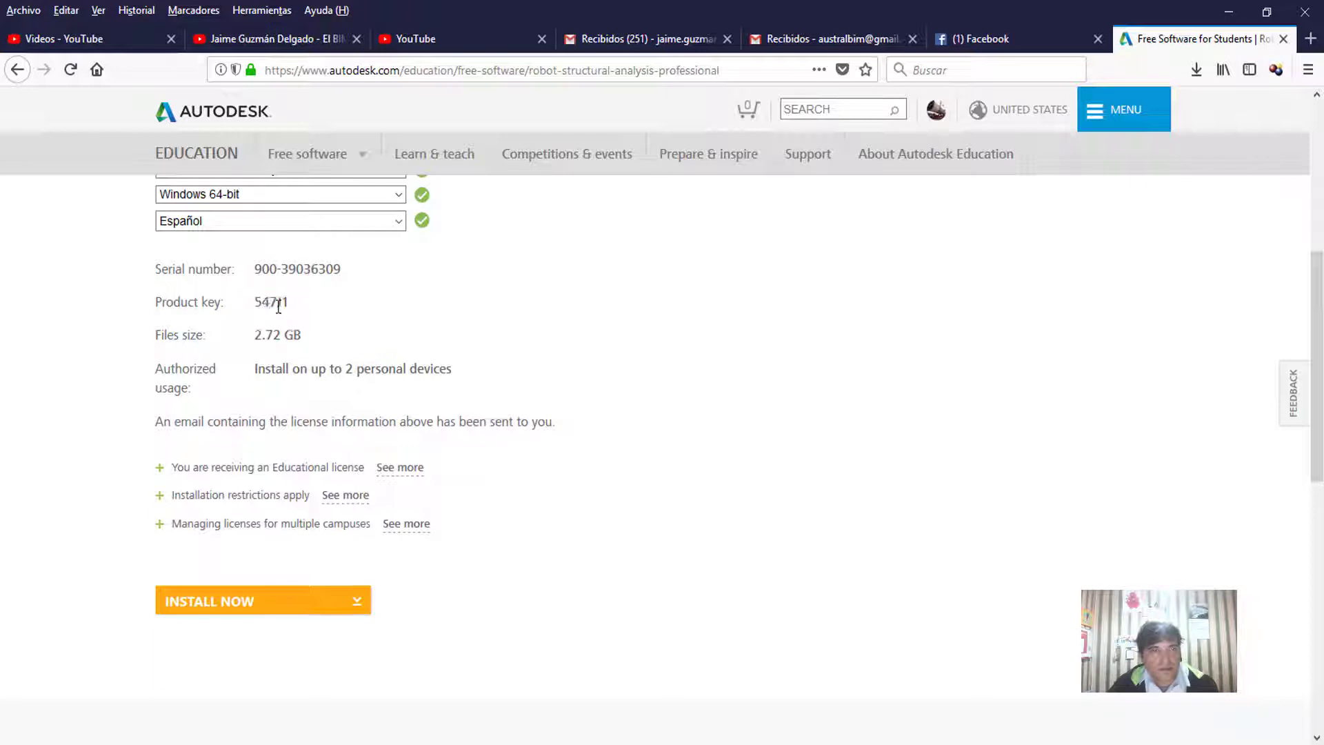
click(304, 616)
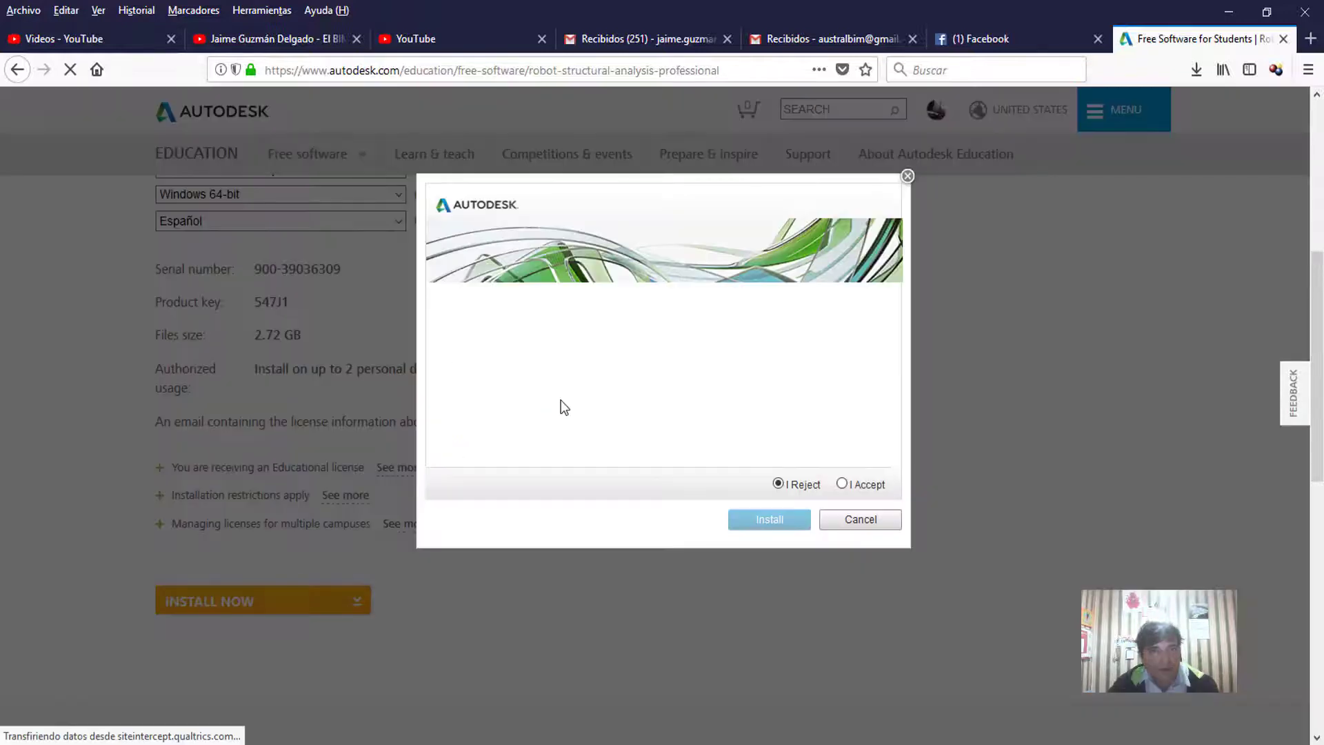
click(850, 487)
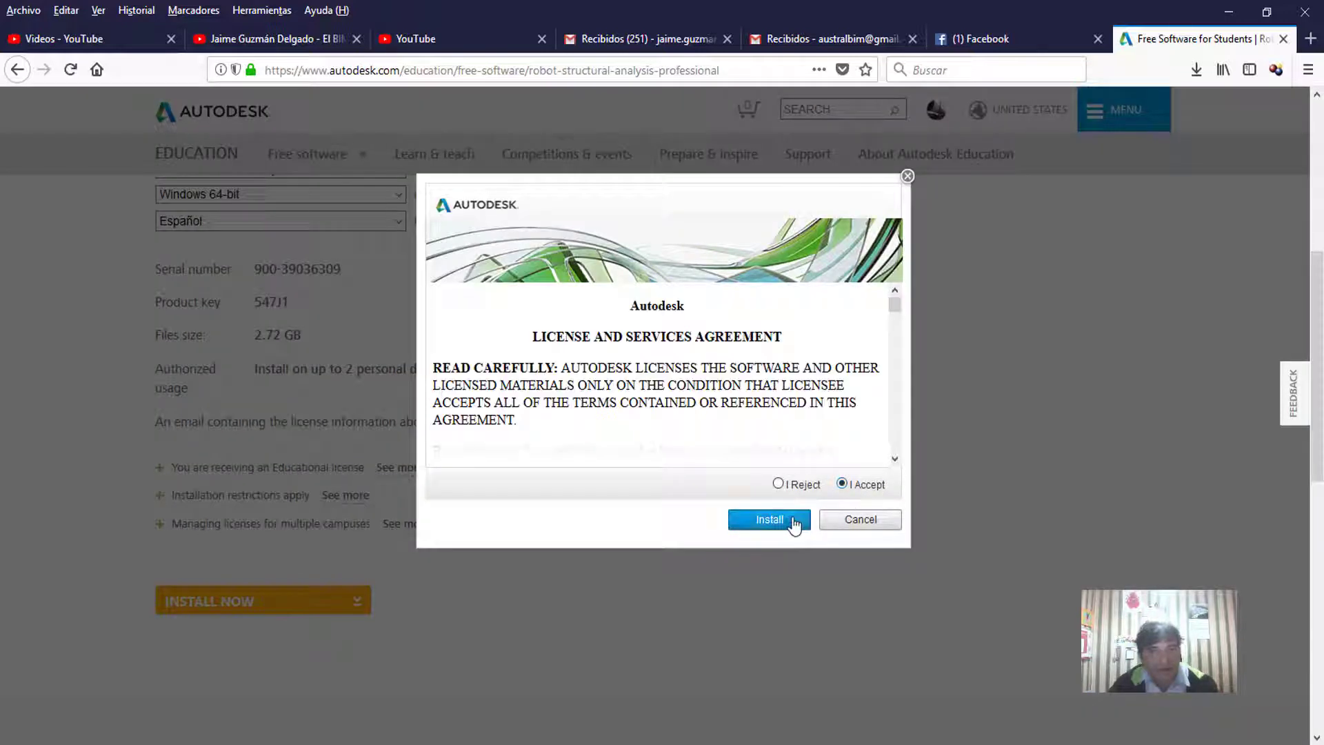
Confirm the installation, cancel Firefox's save prompt and close the downloading notice
click(765, 519)
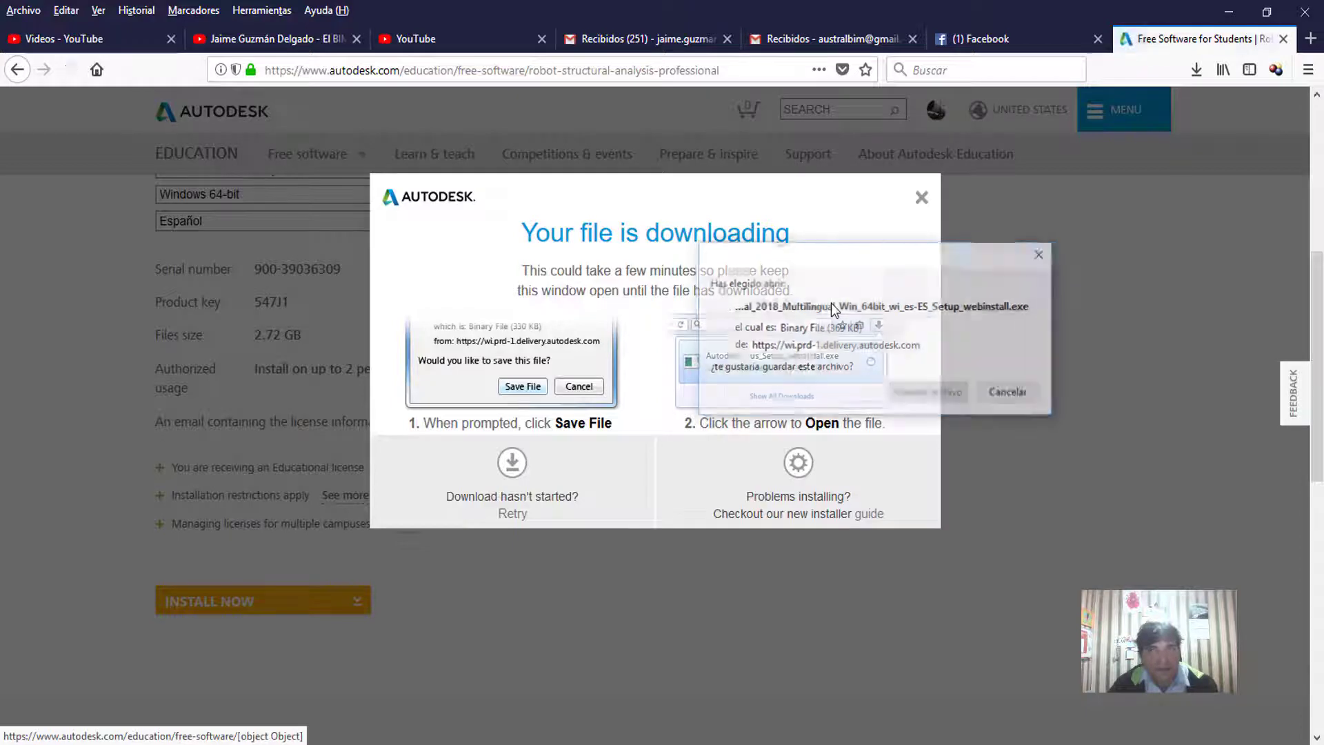
click(996, 394)
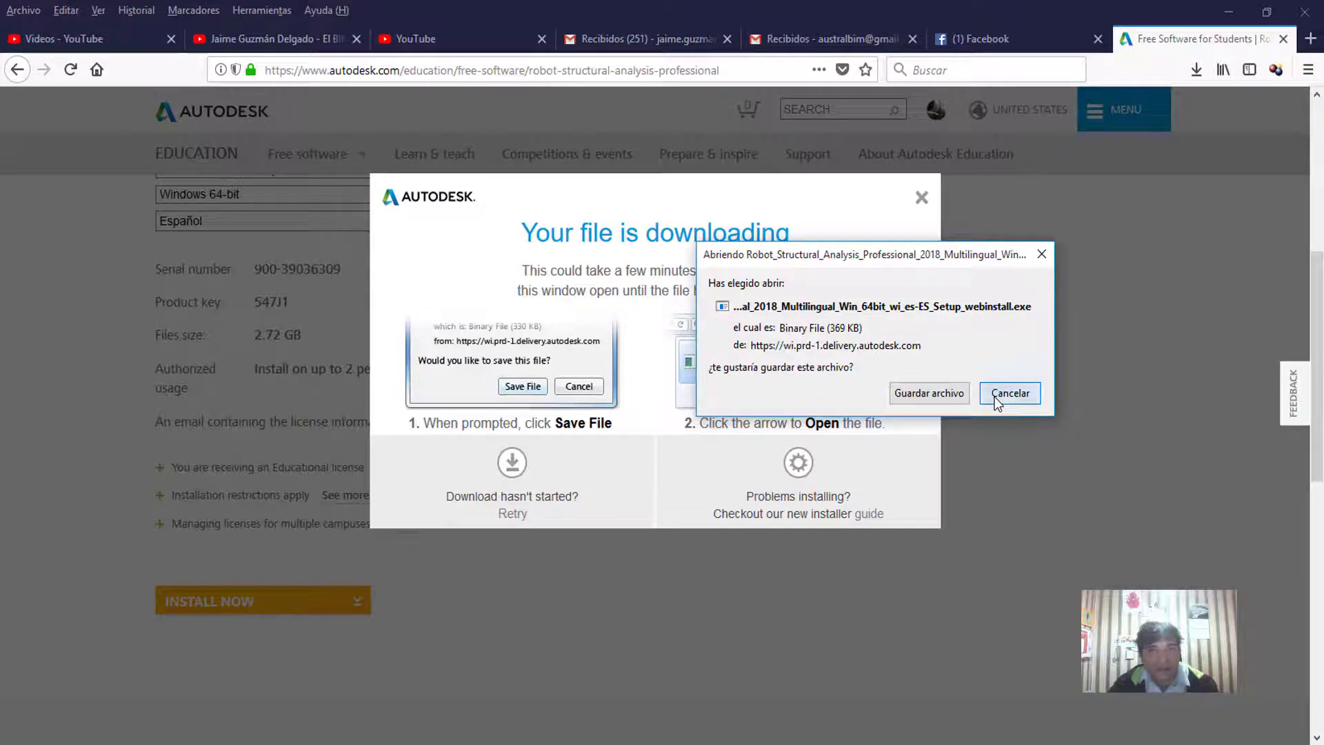
click(922, 199)
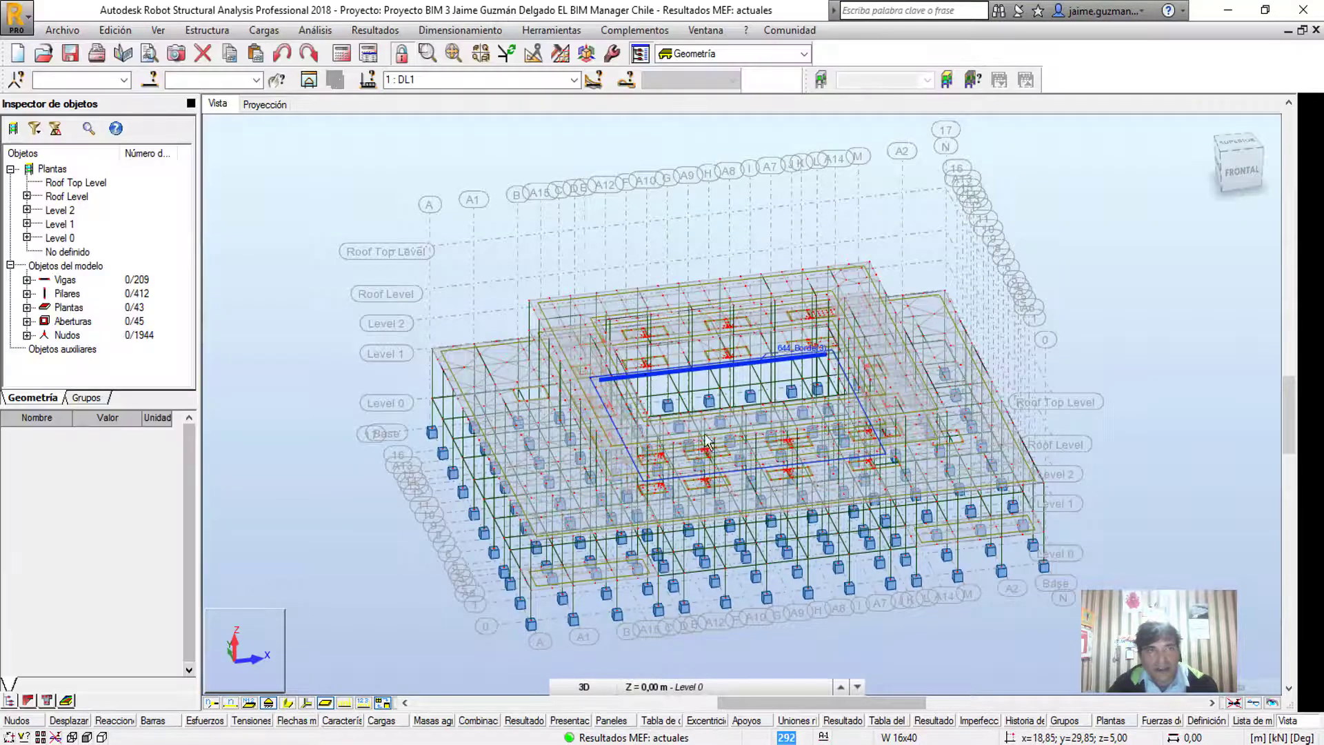
Orbit the building model to a low side view, then zoom while looking down from above
mouse_move(562, 498)
shift+middle_down()
mouse_move(508, 479)
mouse_move(375, 485)
mouse_move(540, 483)
mouse_move(704, 431)
mouse_move(593, 473)
mouse_move(656, 463)
mouse_move(1069, 531)
shift+middle_up()
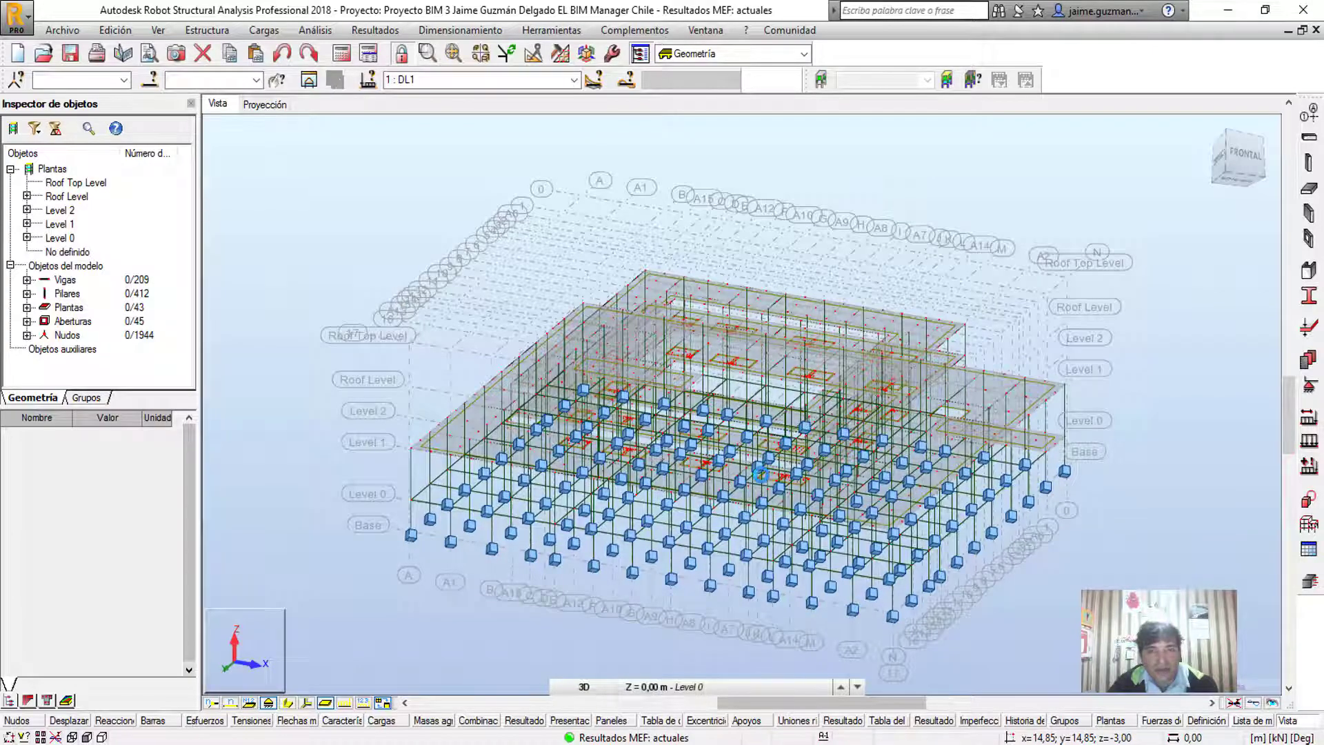
scroll(761, 475, down, 2)
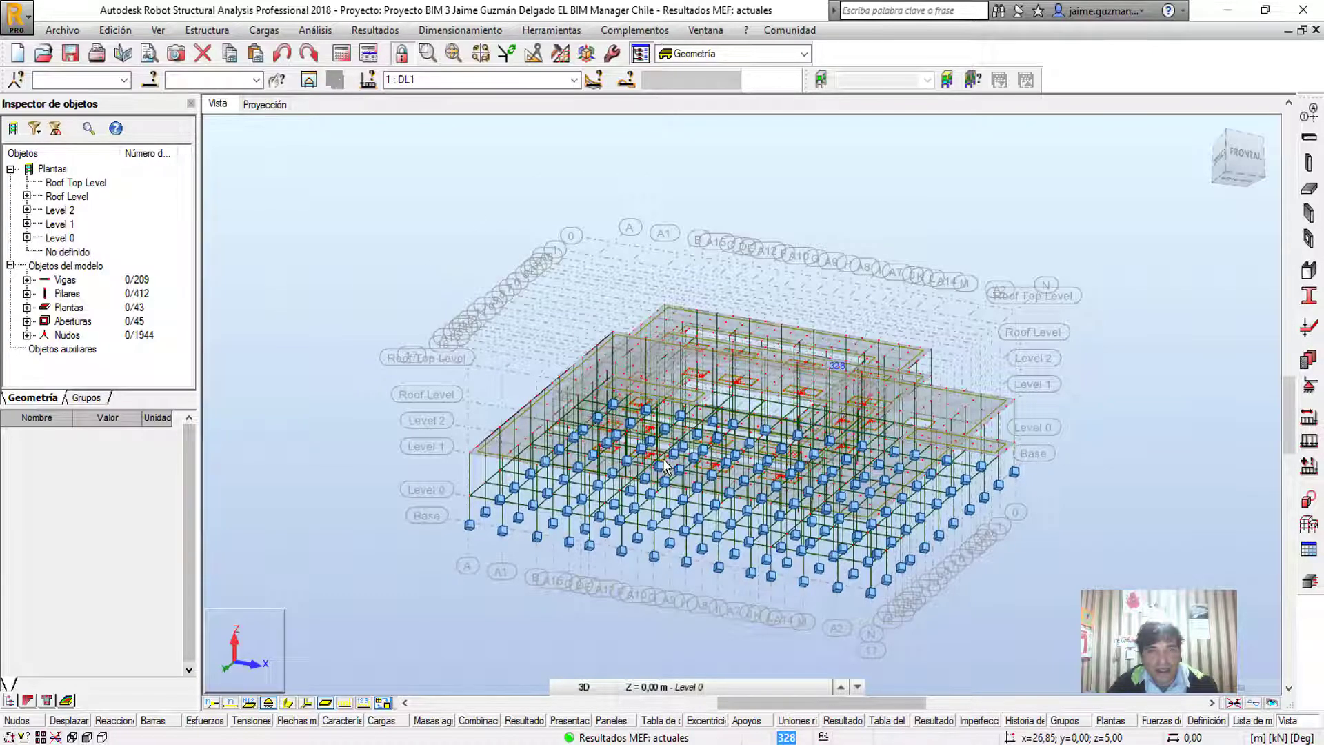
mouse_move(666, 468)
shift+middle_down()
mouse_move(642, 485)
mouse_move(673, 473)
shift+middle_up()
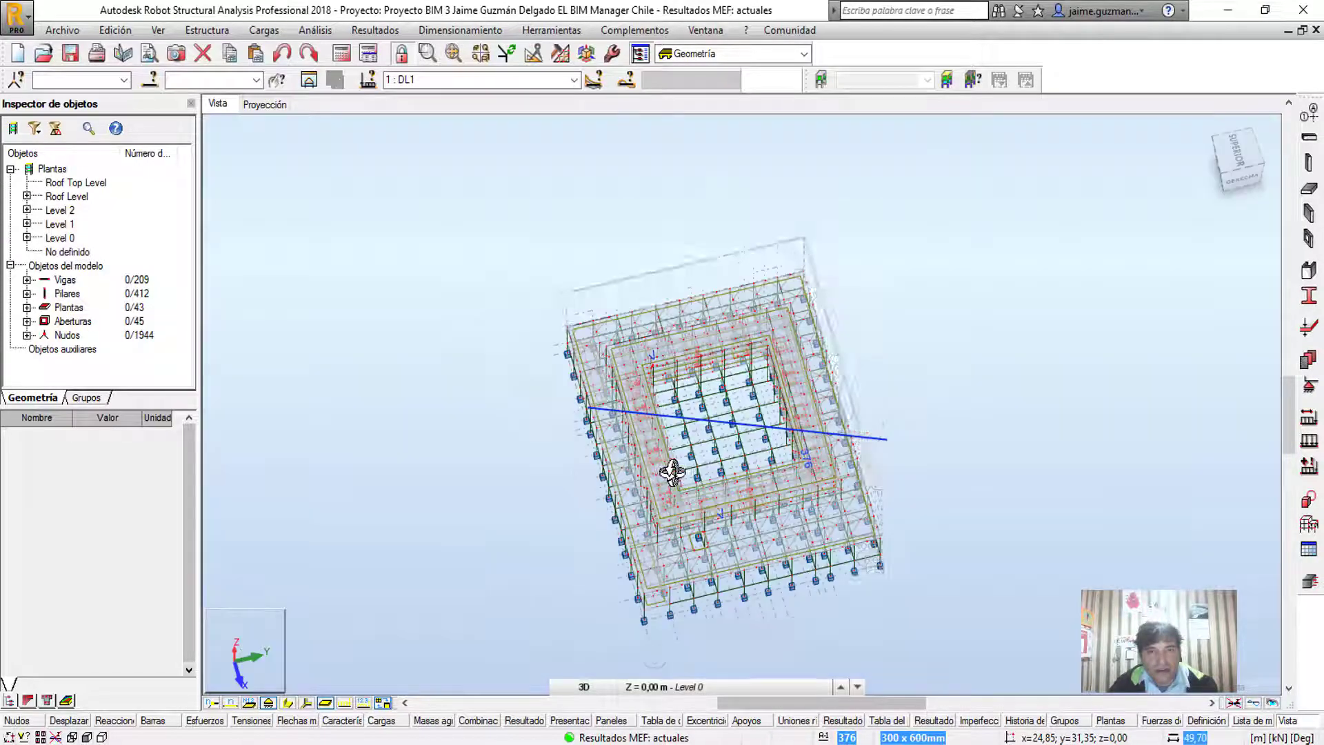
scroll(676, 448, up, 1)
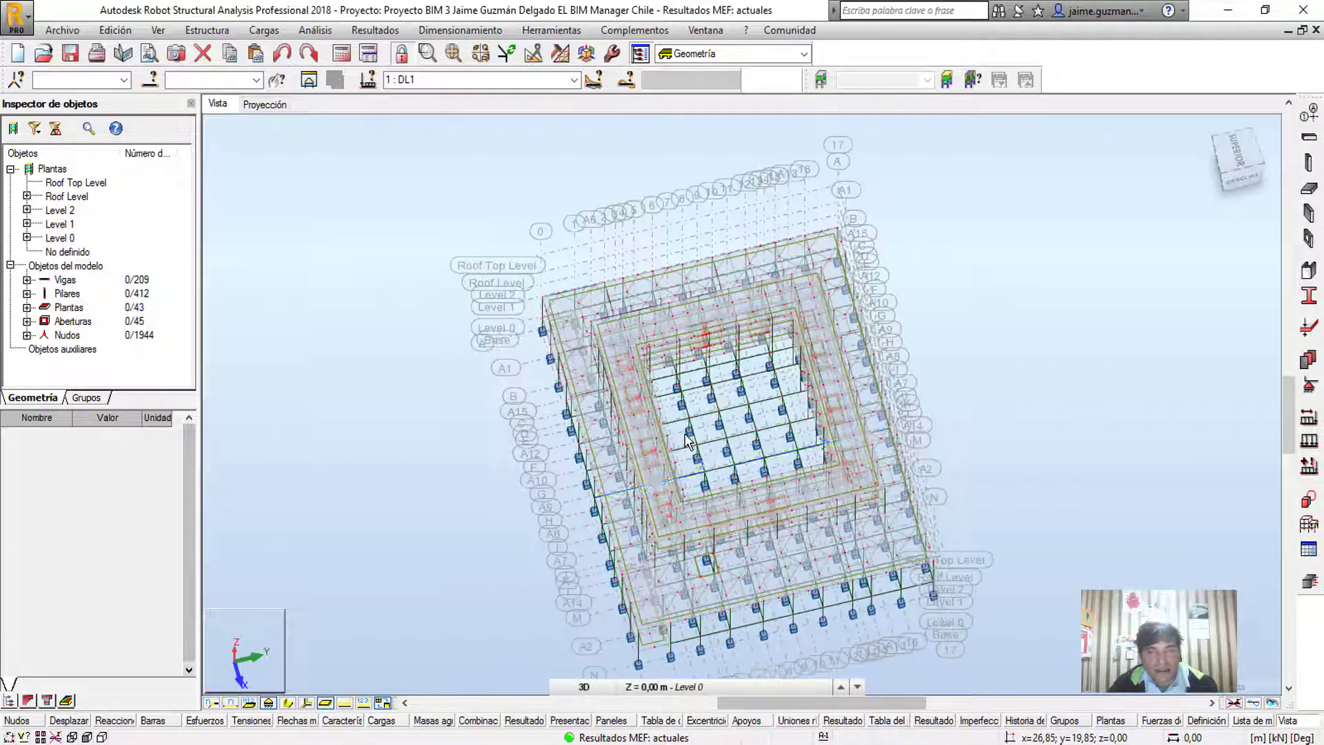
scroll(697, 459, up, 1)
scroll(725, 472, up, 1)
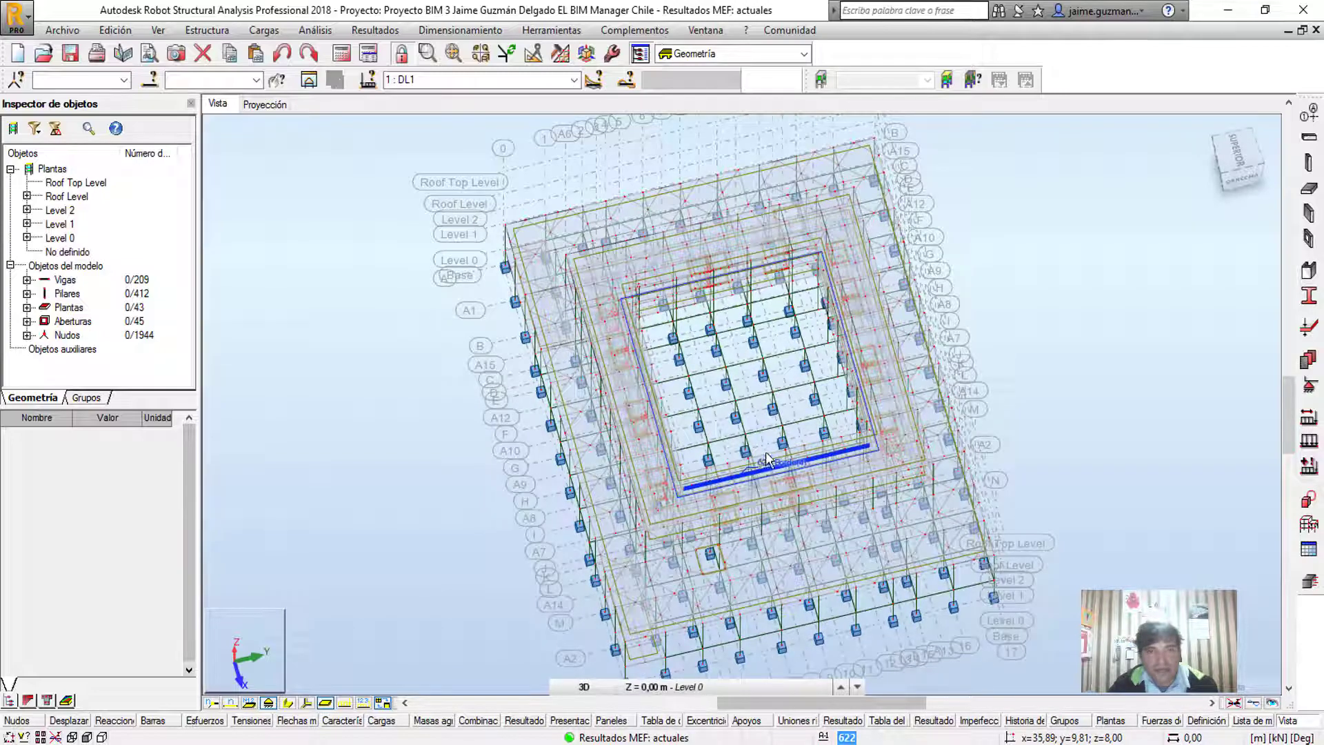
scroll(741, 478, down, 1)
Pan the model around and orbit back to an isometric view
mouse_move(993, 476)
middle_down()
mouse_move(1022, 395)
mouse_move(1088, 346)
middle_up()
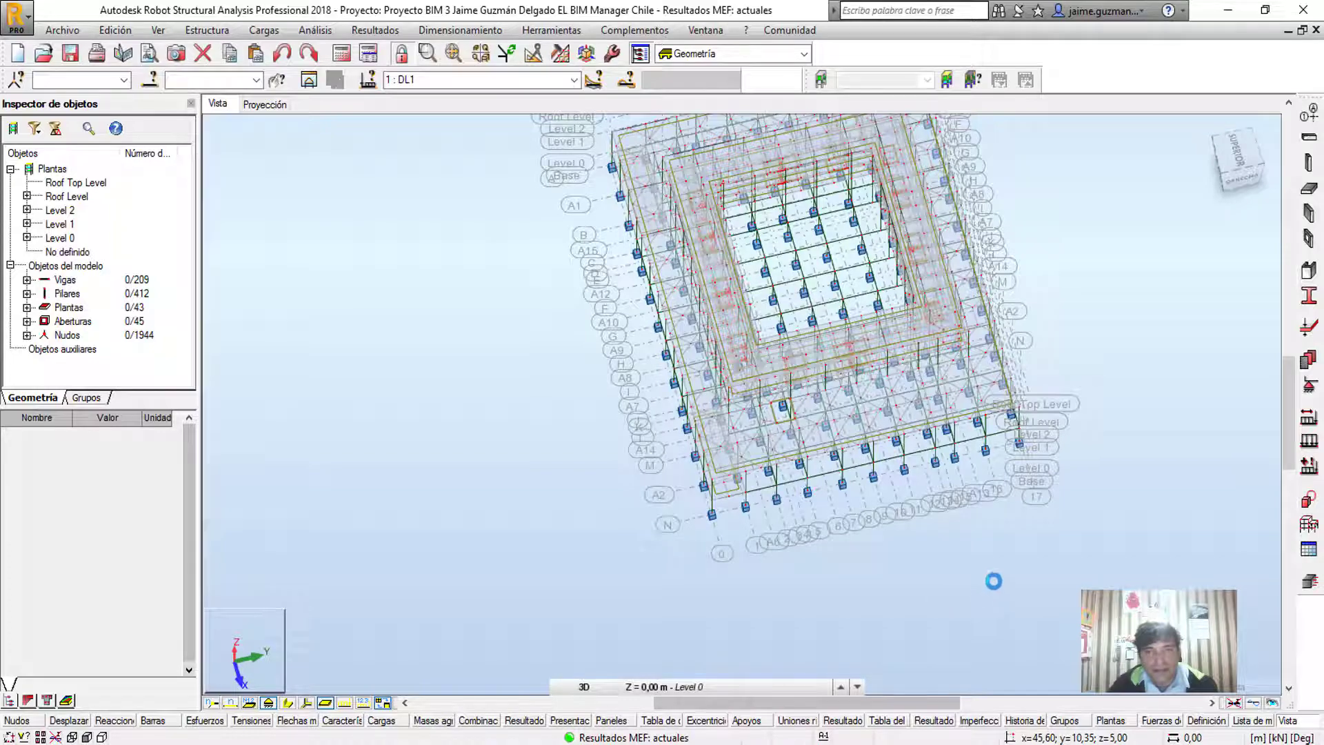
middle_drag(866, 217, 795, 279)
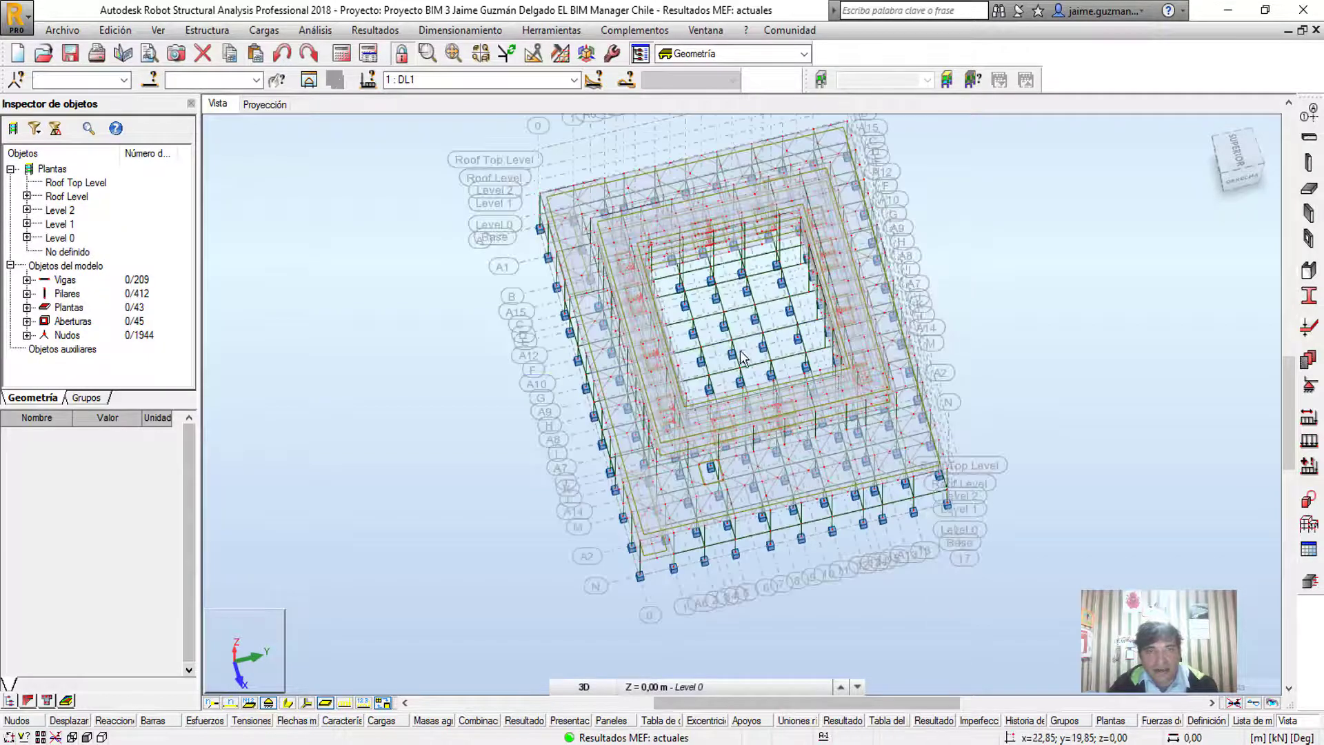
scroll(794, 279, up, 1)
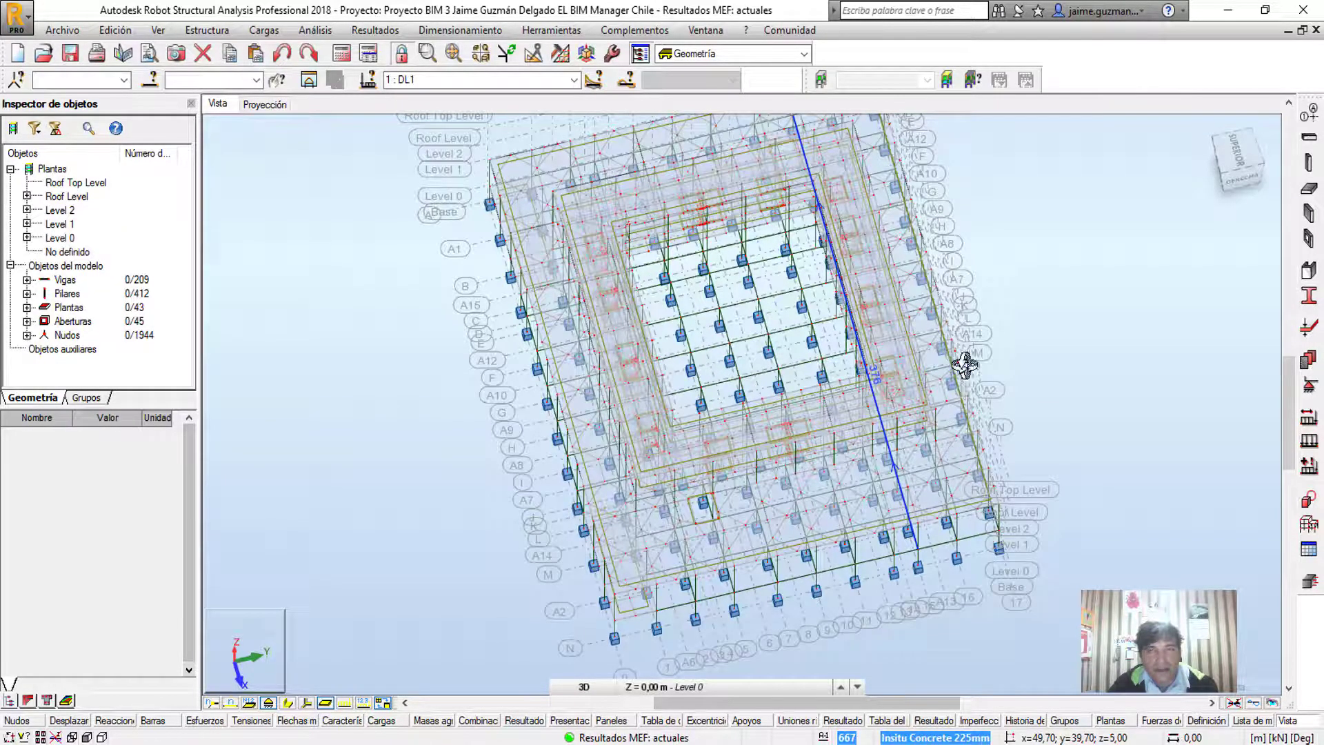
mouse_move(964, 361)
shift+middle_down()
mouse_move(988, 384)
mouse_move(992, 616)
shift+middle_up()
scroll(954, 575, up, 1)
scroll(983, 602, down, 2)
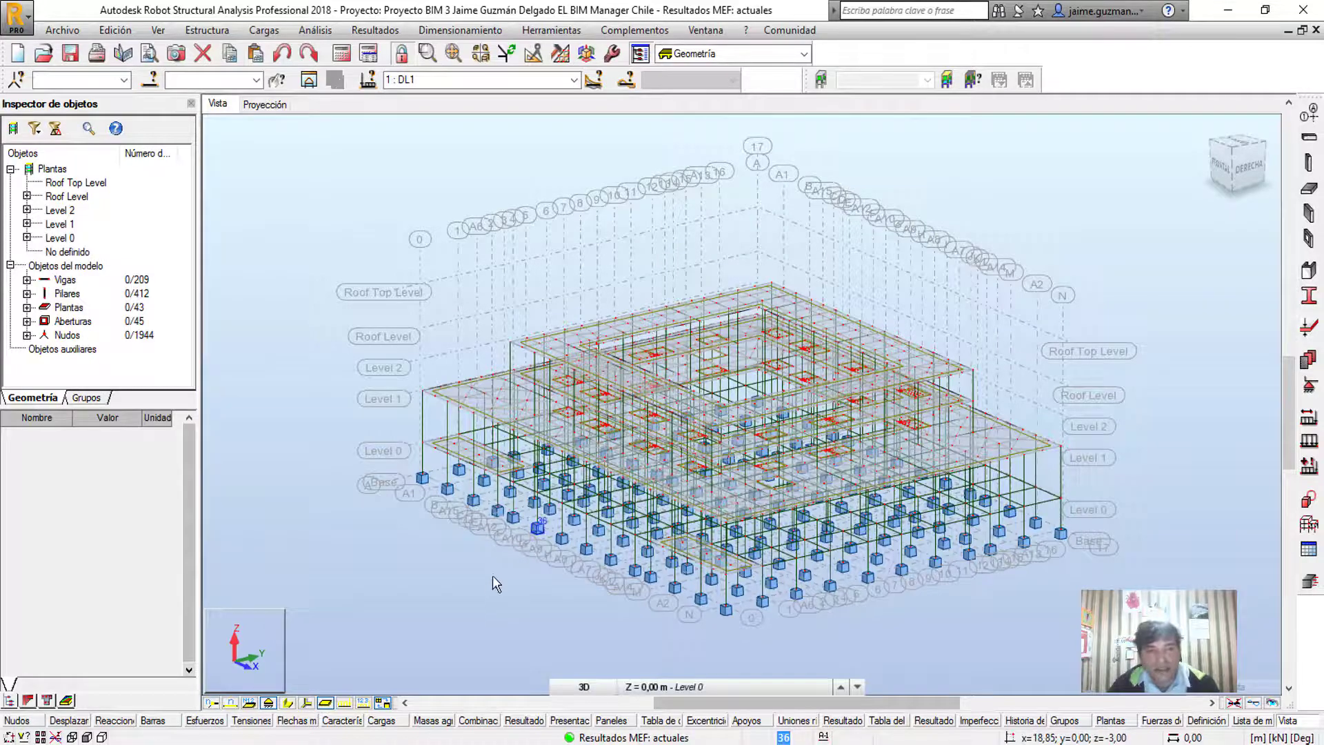
middle_drag(471, 588, 472, 541)
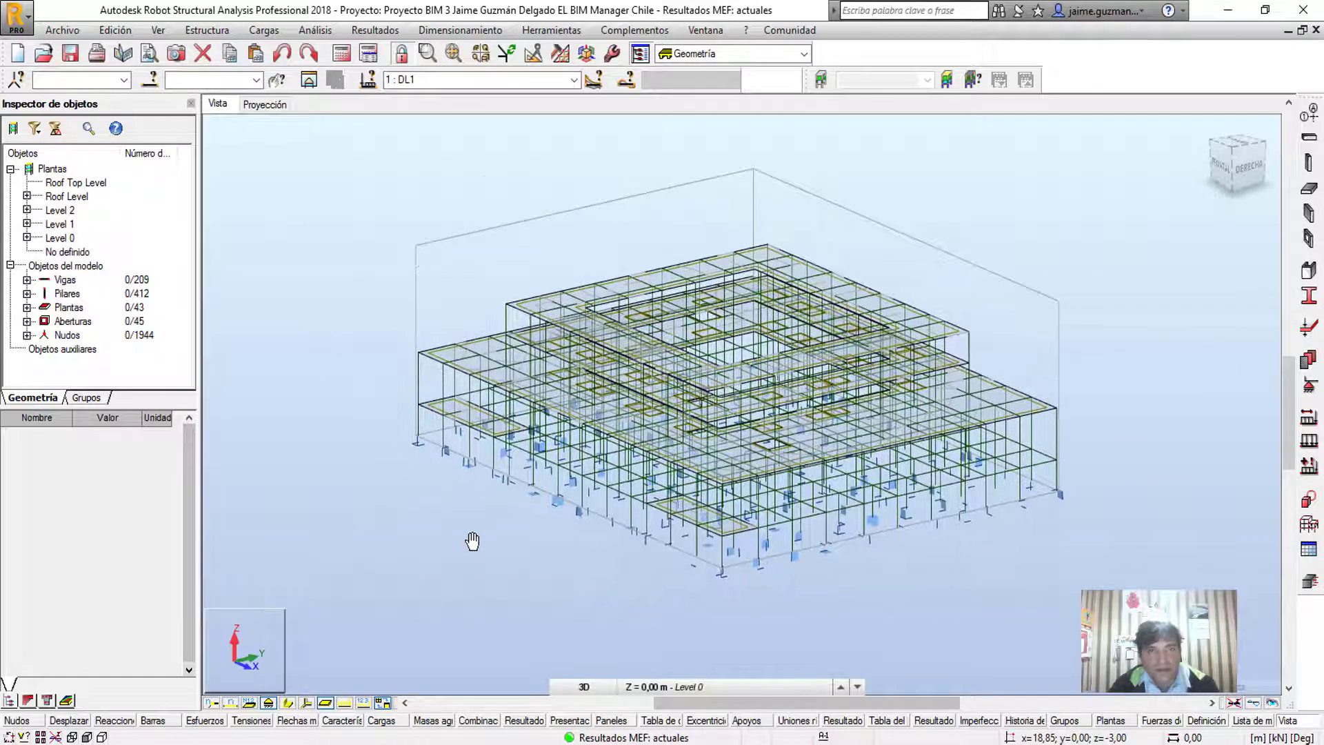
mouse_move(472, 540)
middle_down()
mouse_move(480, 602)
mouse_move(464, 565)
middle_up()
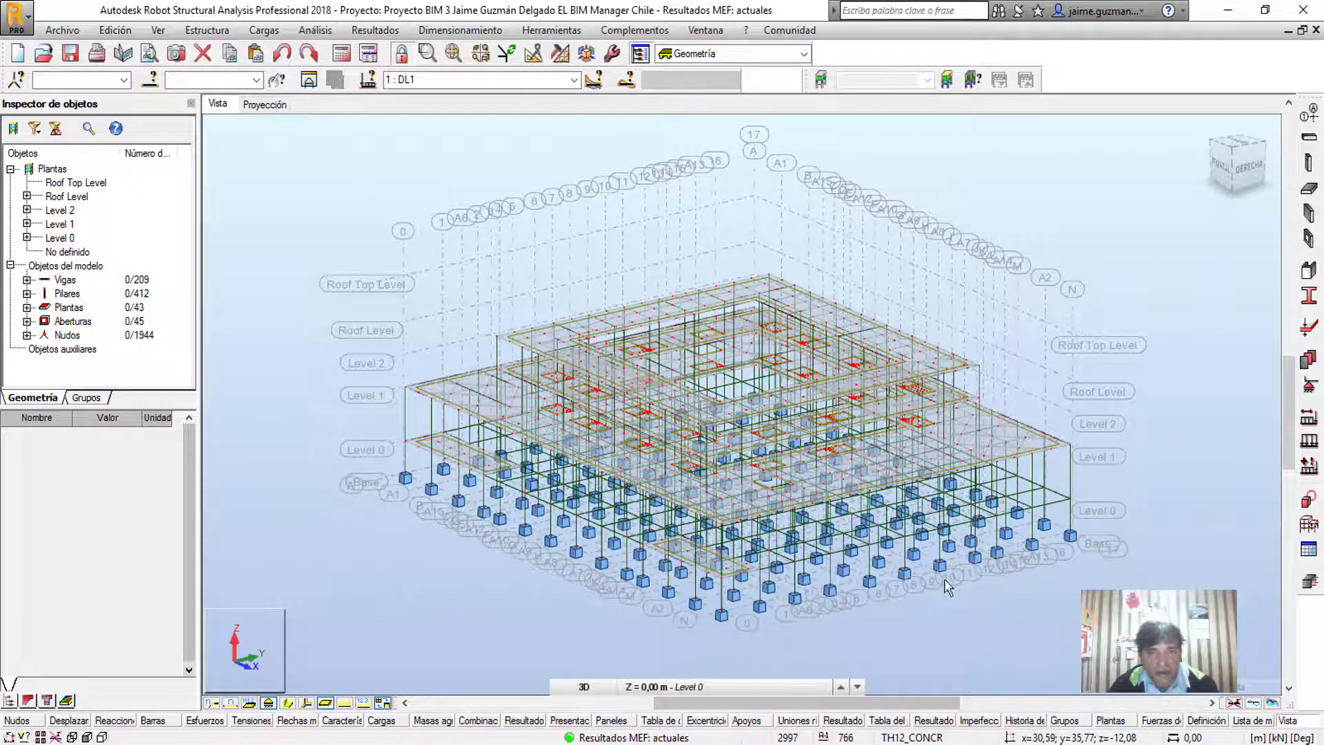
mouse_move(526, 596)
shift+middle_down()
mouse_move(562, 614)
mouse_move(563, 590)
mouse_move(564, 608)
shift+middle_up()
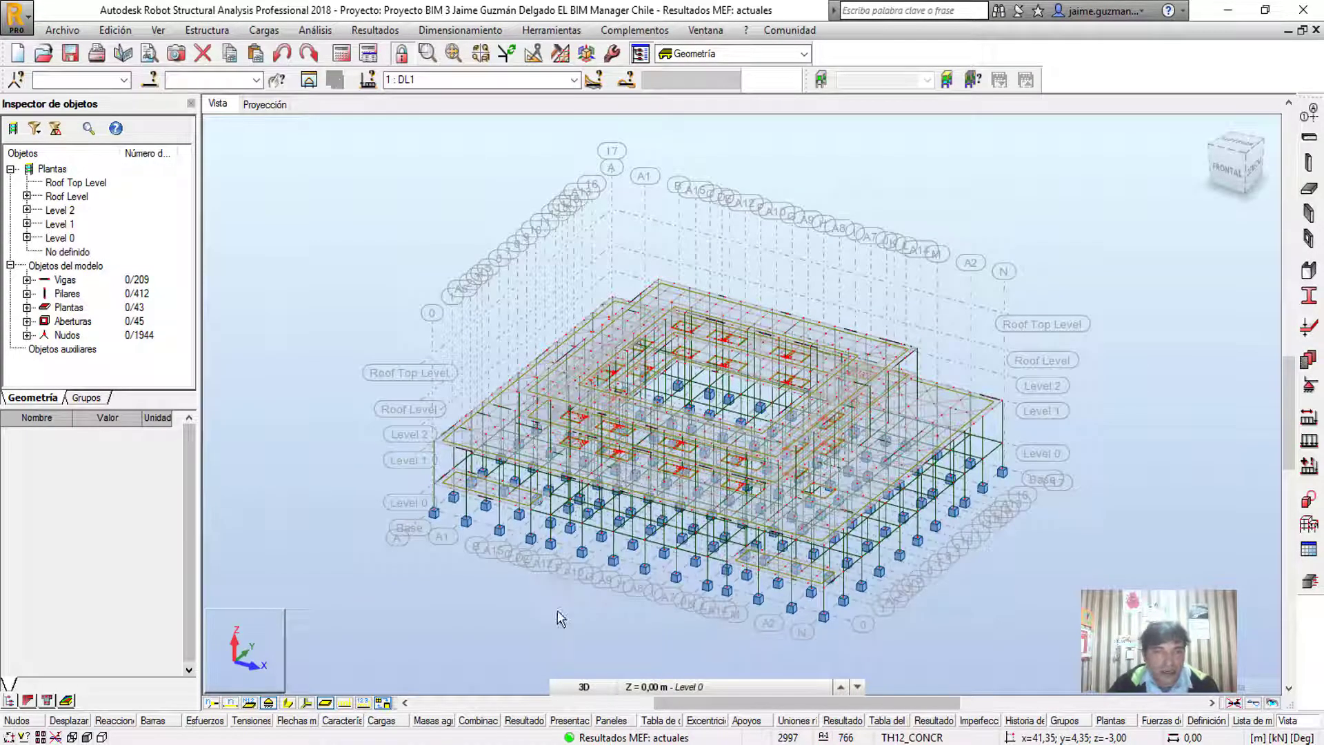
shift+middle_drag(541, 583, 540, 582)
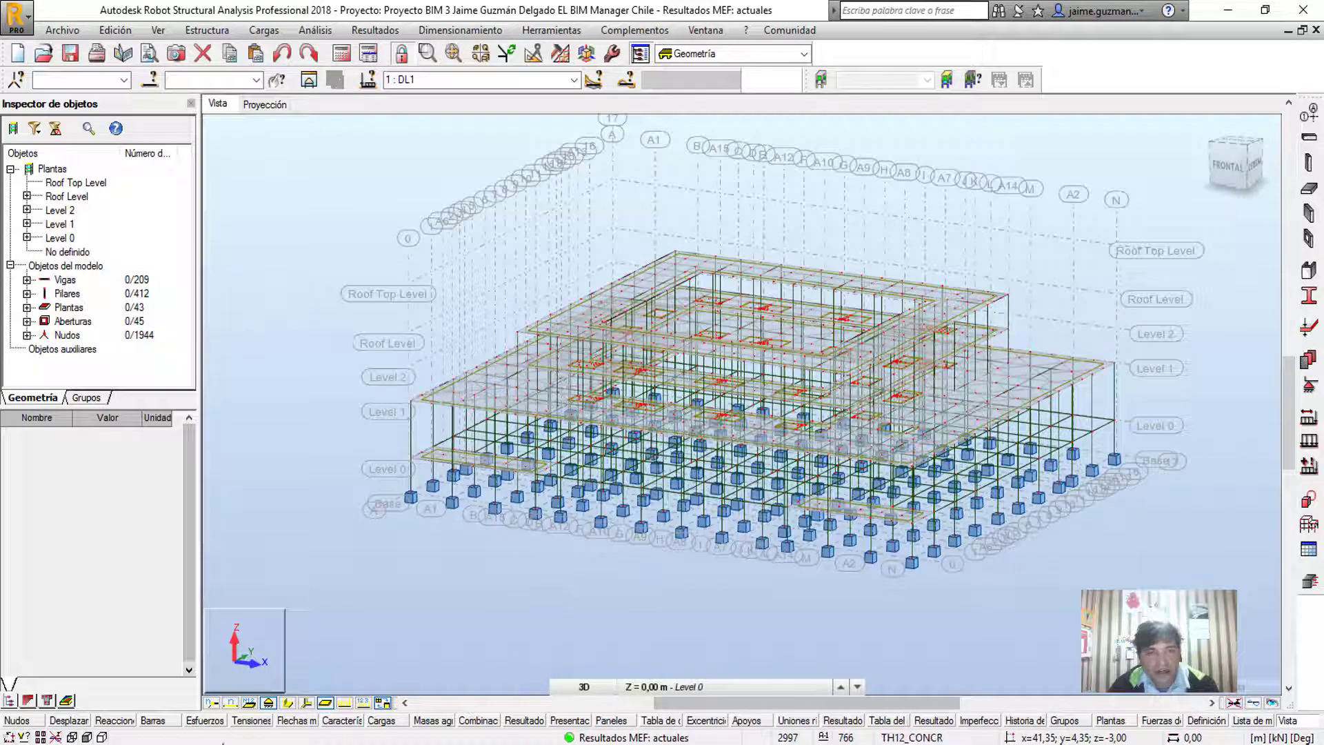
scroll(565, 442, up, 5)
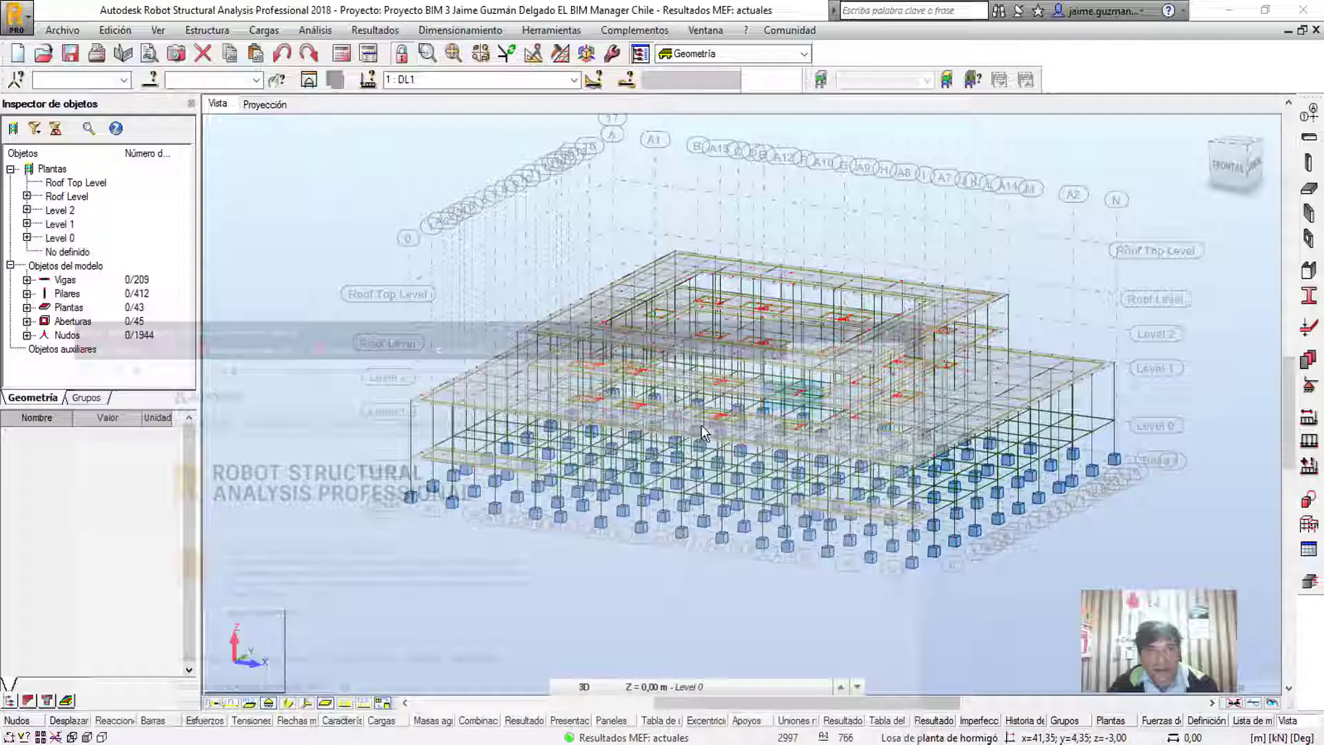
click(1229, 12)
scroll(884, 577, down, 2)
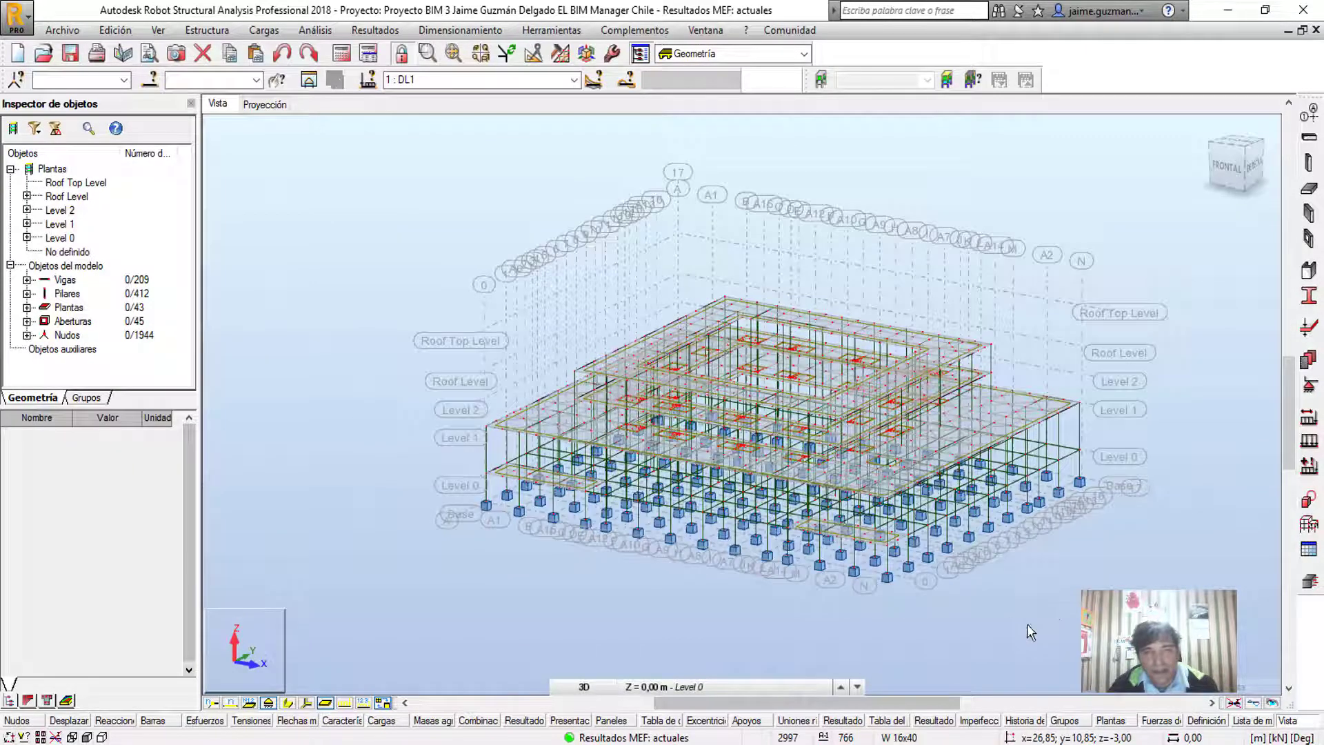
middle_drag(1031, 621, 918, 622)
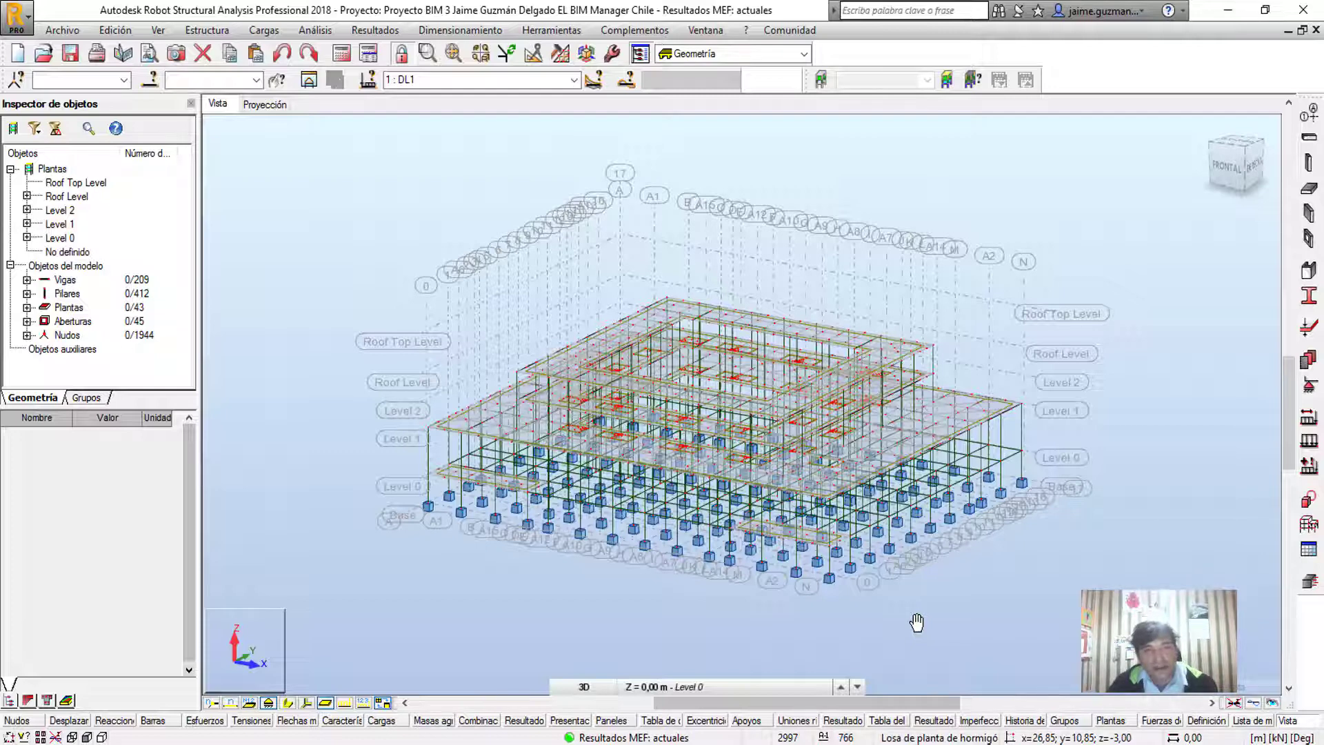
shift+middle_drag(917, 623, 901, 592)
scroll(912, 596, up, 1)
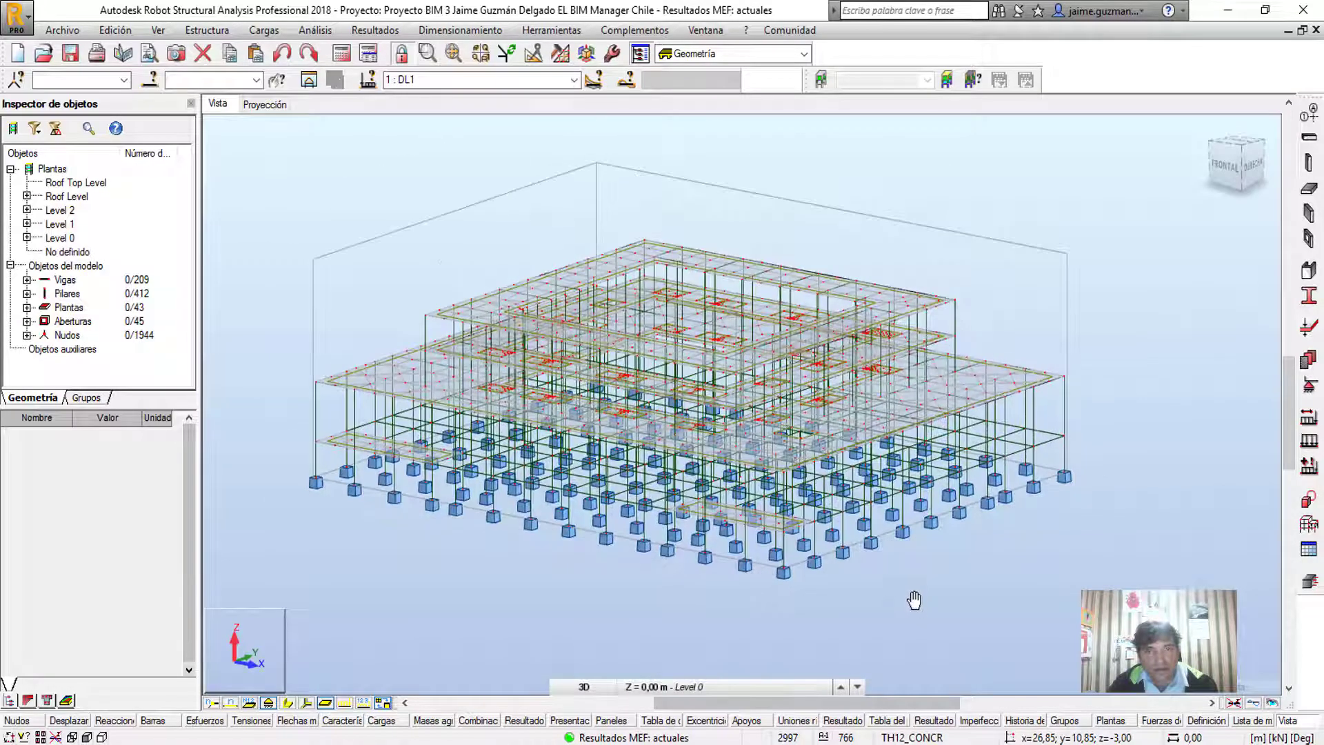
scroll(945, 629, up, 1)
scroll(958, 641, up, 1)
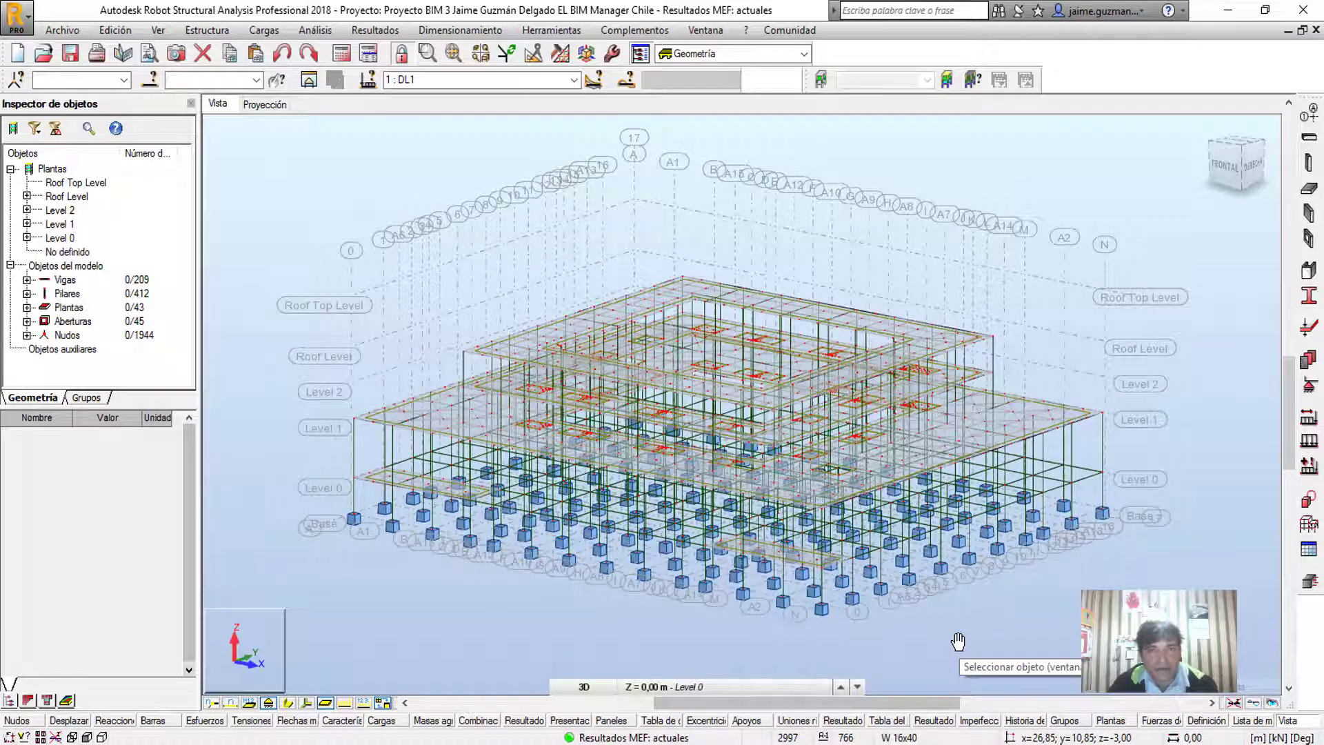
middle_drag(1041, 616, 1026, 619)
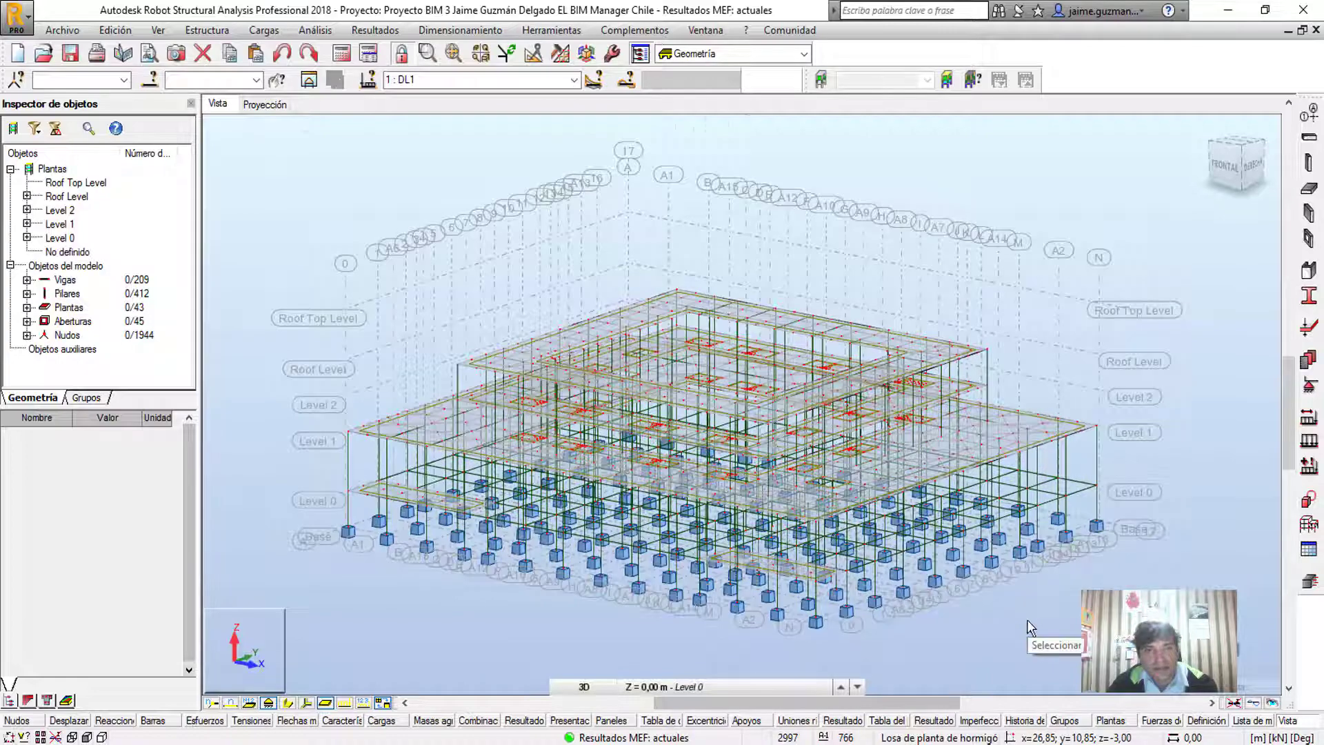
scroll(1028, 620, up, 1)
middle_drag(1035, 620, 1042, 621)
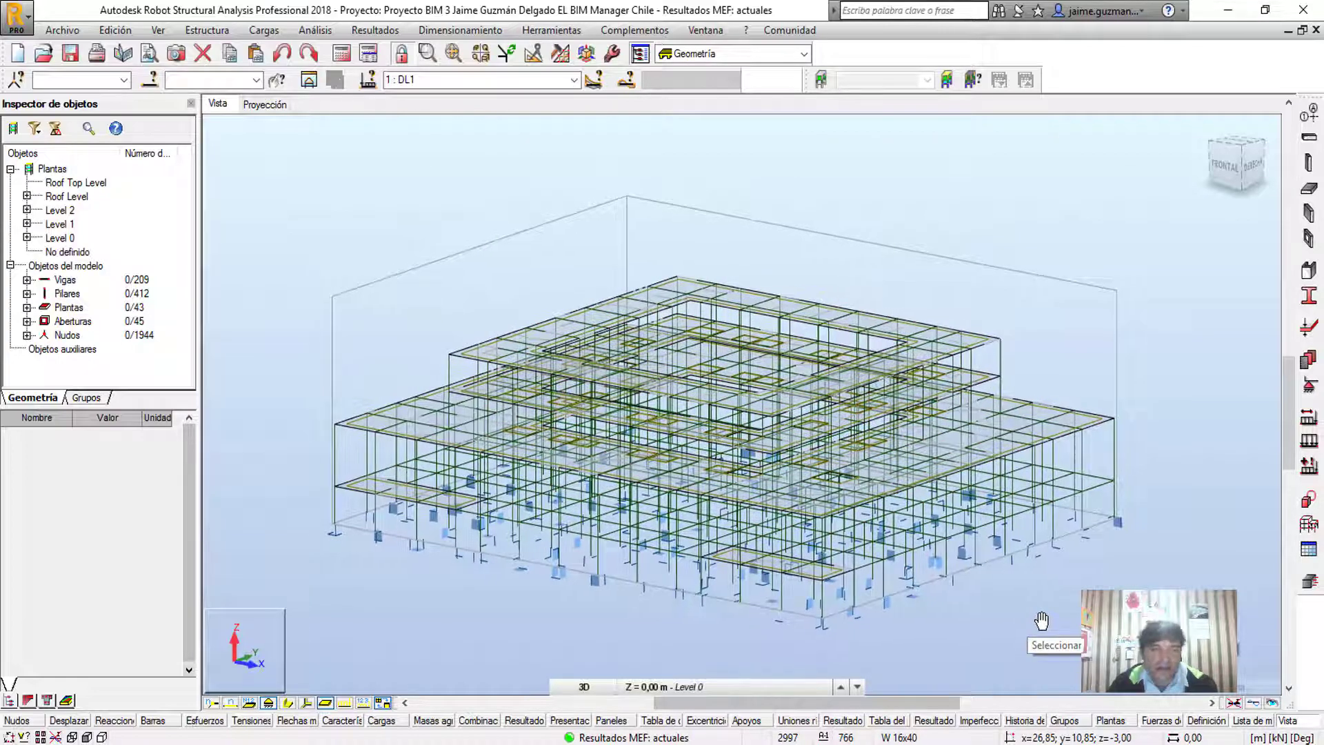